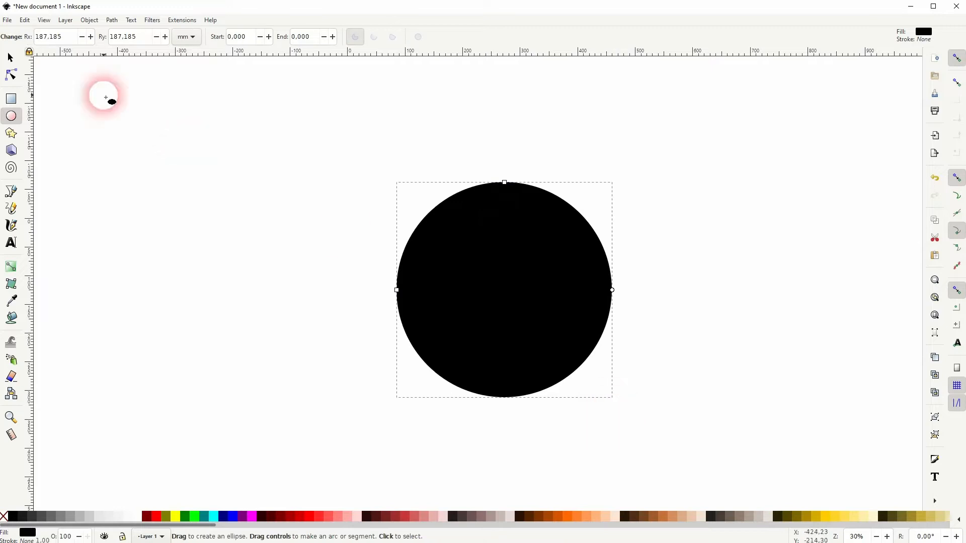
Move the black circle slightly up and to the left
click(10, 58)
drag(524, 259, 503, 246)
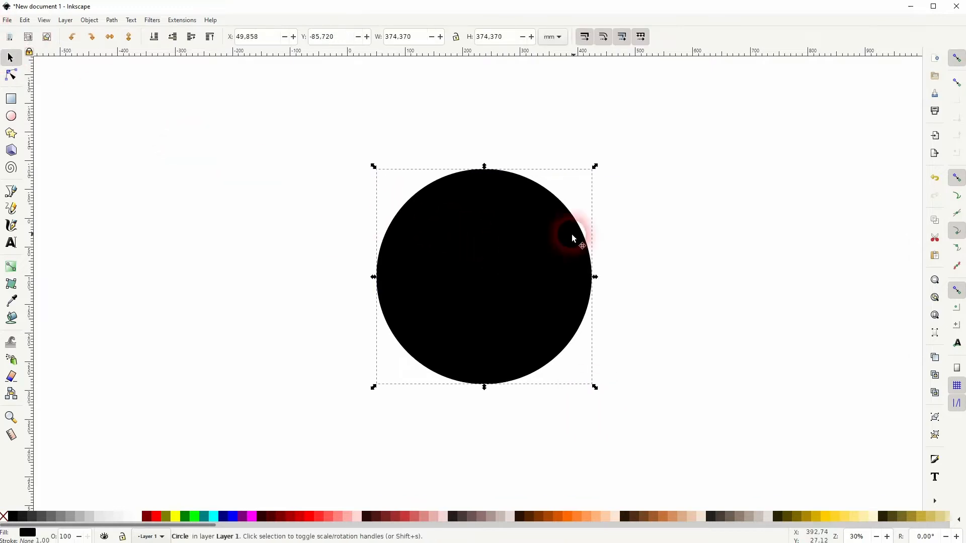
Open a wedge in the circle's right side by moving its arc handles to a start of about 20.6° and an end of about 330.2°
click(11, 118)
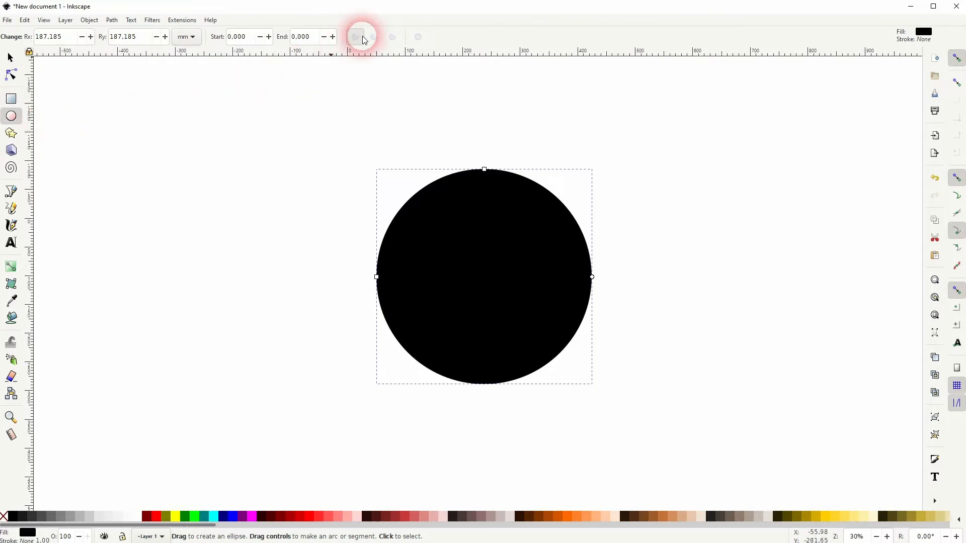
drag(592, 276, 584, 232)
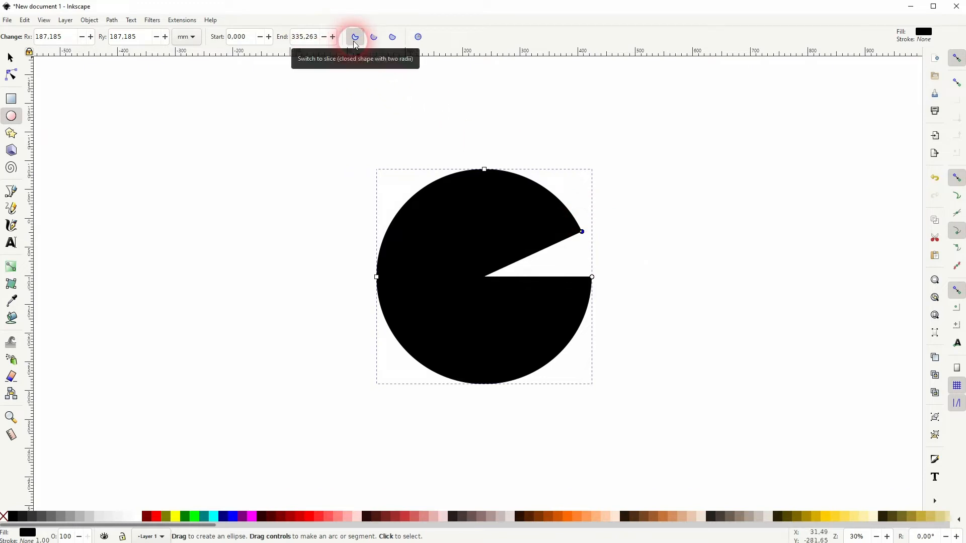
drag(313, 37, 282, 36)
mouse_move(582, 233)
mouse_down()
mouse_move(600, 253)
mouse_move(577, 223)
mouse_up()
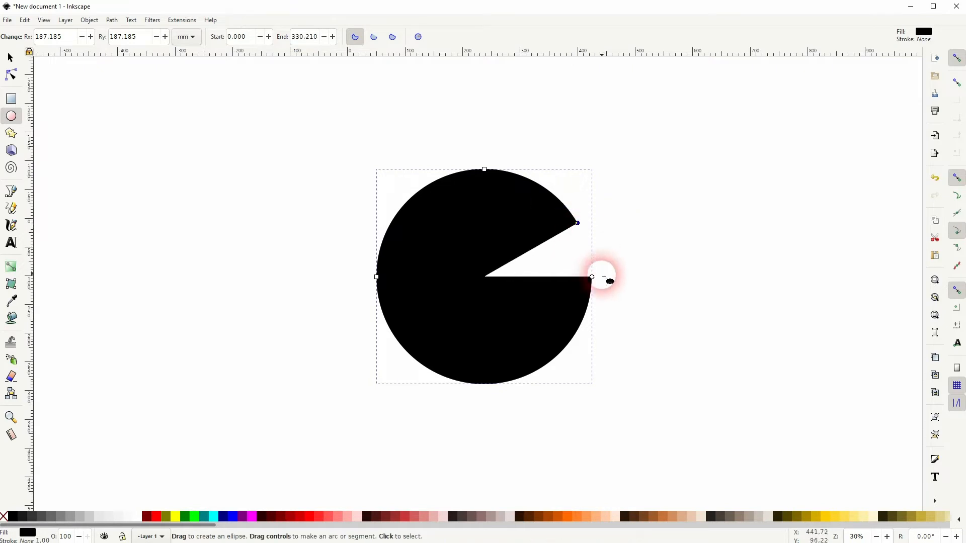
double_click(236, 40)
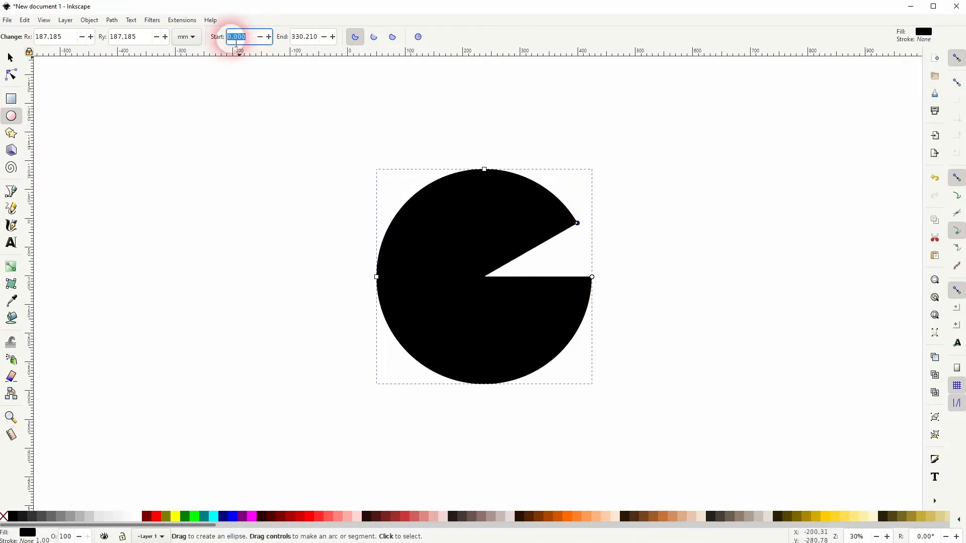
drag(593, 278, 592, 320)
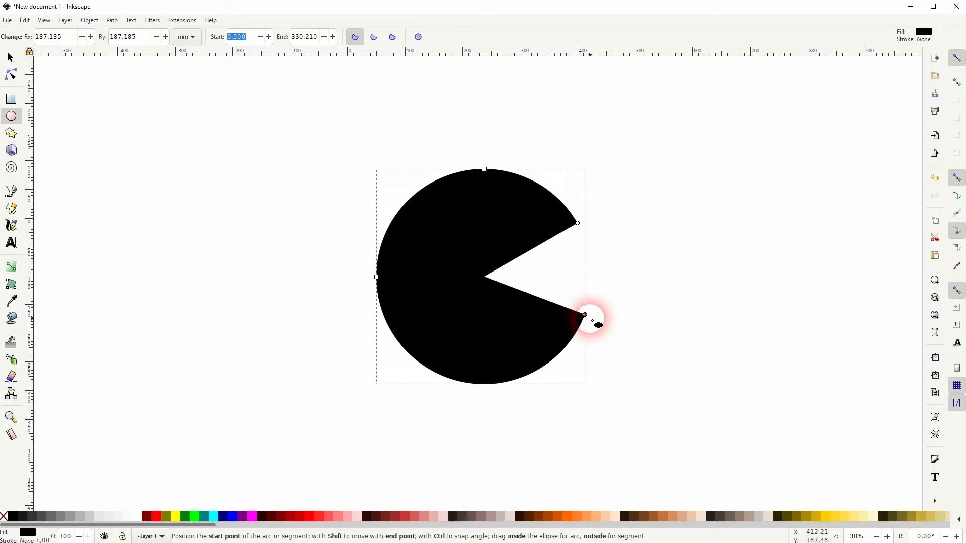
Set the circle's start angle to -30 and its end angle to 30, forming a slice
click(242, 37)
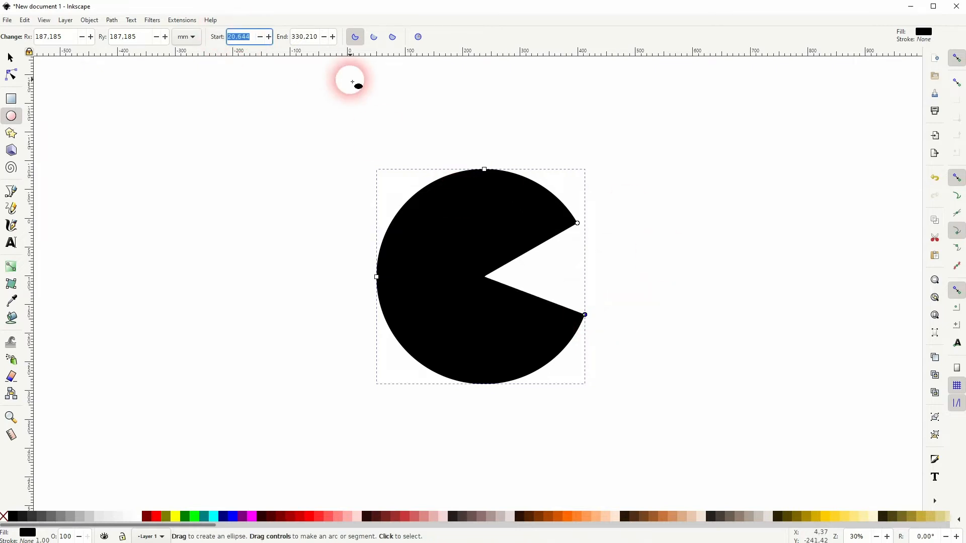
key(Return)
click(312, 37)
text(30)
key(Return)
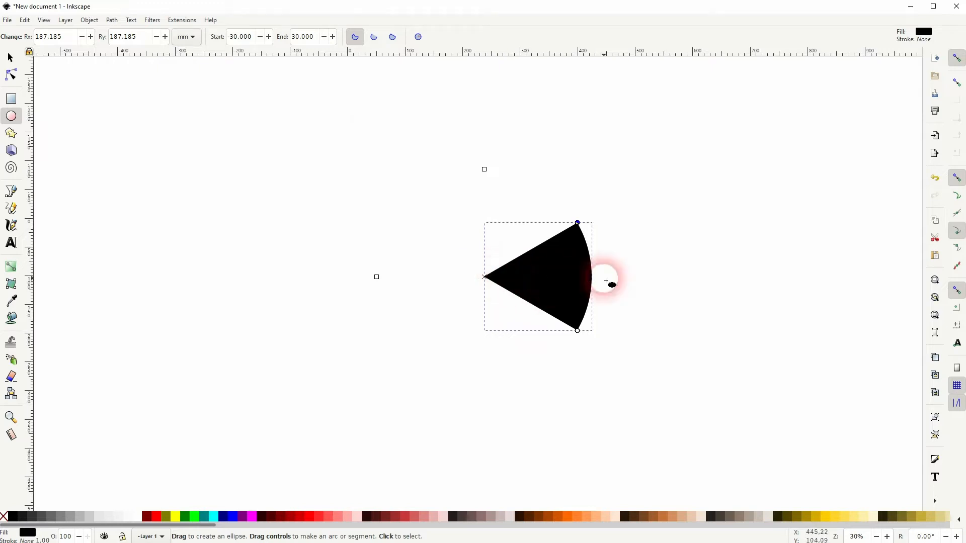
Rotate the slice 90° counterclockwise so its tip points straight down
click(17, 60)
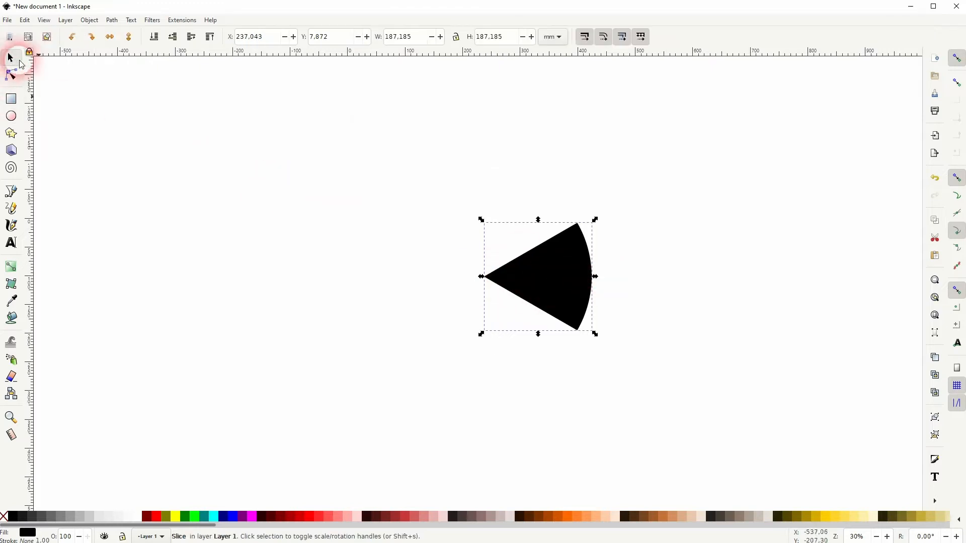
click(595, 220)
drag(595, 220, 470, 190)
click(323, 328)
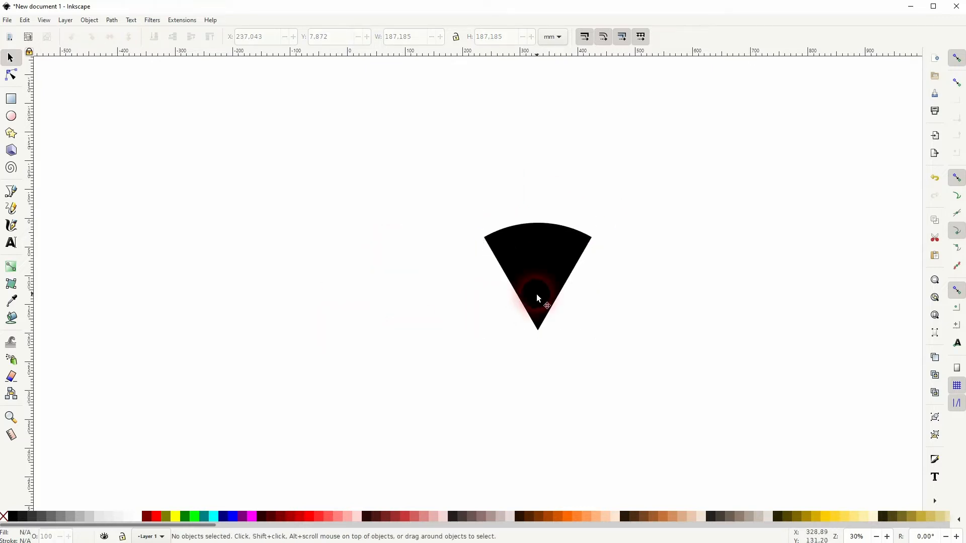
Enlarge the slice proportionally to about 527 mm wide and high, and move it left of the canvas centre
click(524, 267)
drag(592, 276, 791, 277)
drag(667, 247, 385, 239)
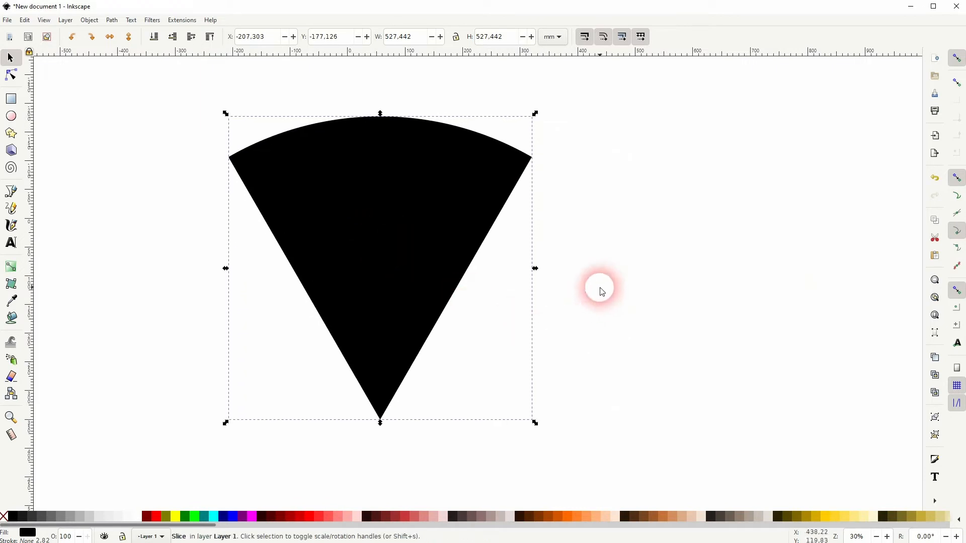
click(619, 288)
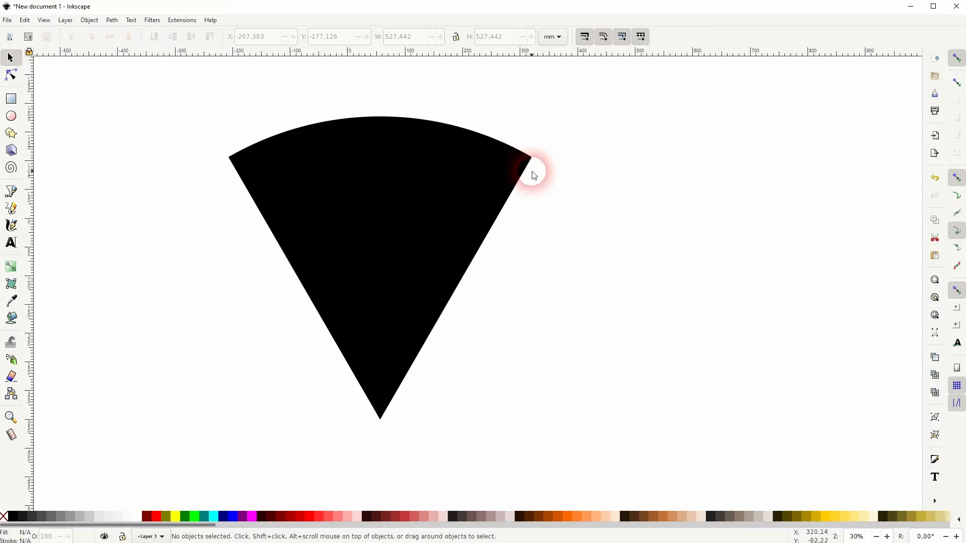
Round the slice's corners with a Corners (Fillet/Chamfer) path effect at a radius of 100 px
click(403, 277)
click(111, 20)
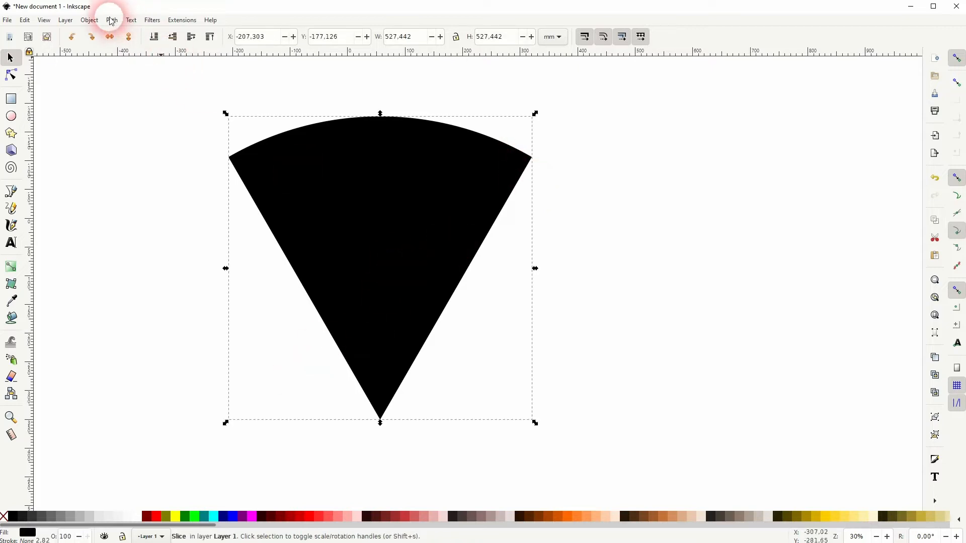
click(146, 242)
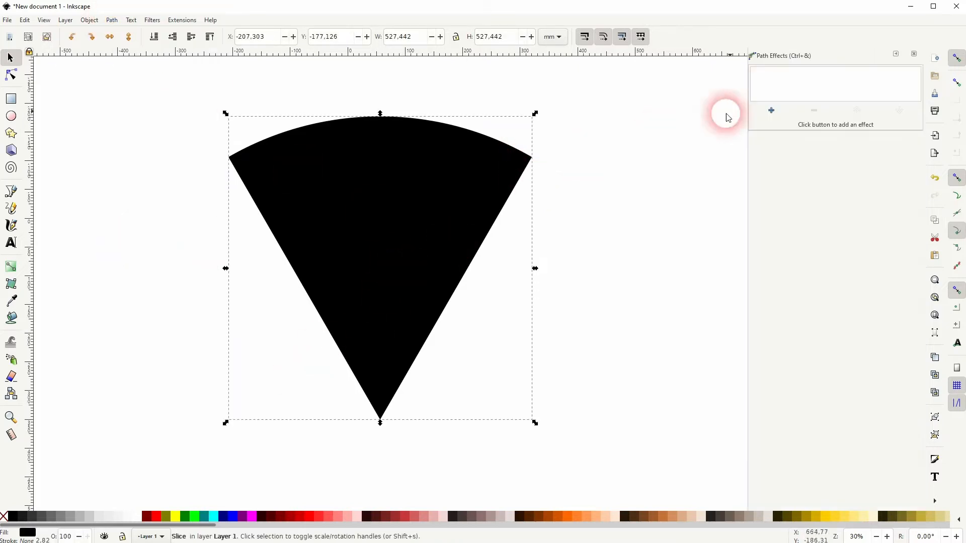
click(771, 112)
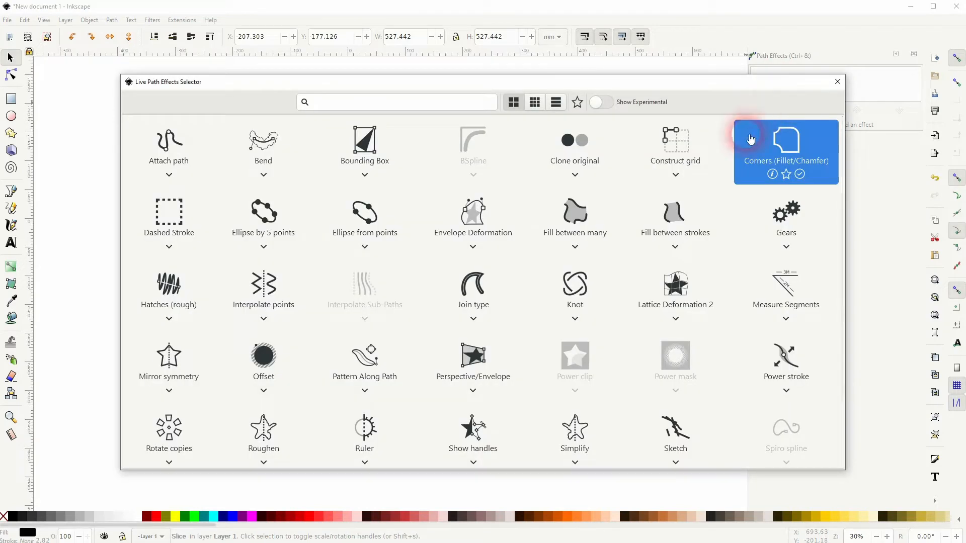
click(795, 150)
click(807, 186)
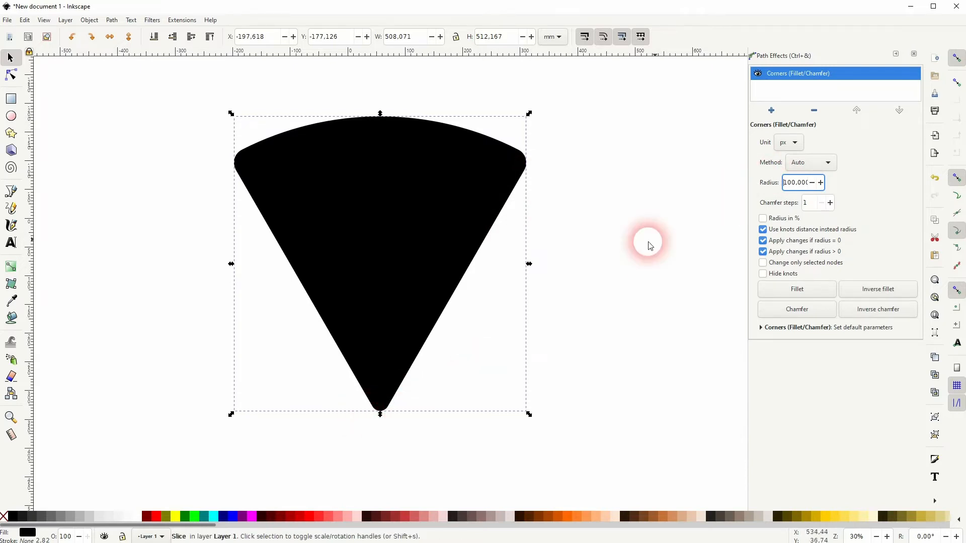
click(914, 53)
click(677, 262)
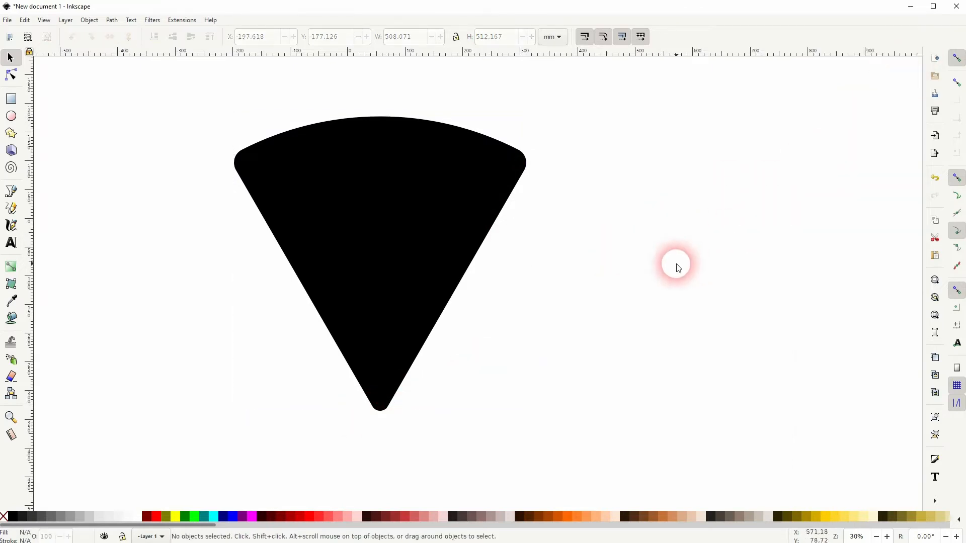
Remove the slice's fill and give it a black stroke
click(392, 254)
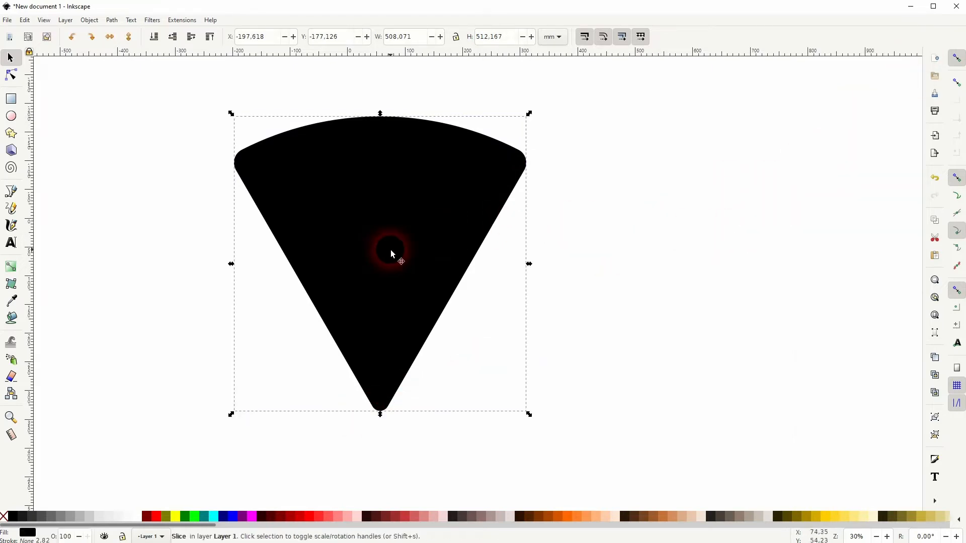
click(4, 516)
shift+click(13, 516)
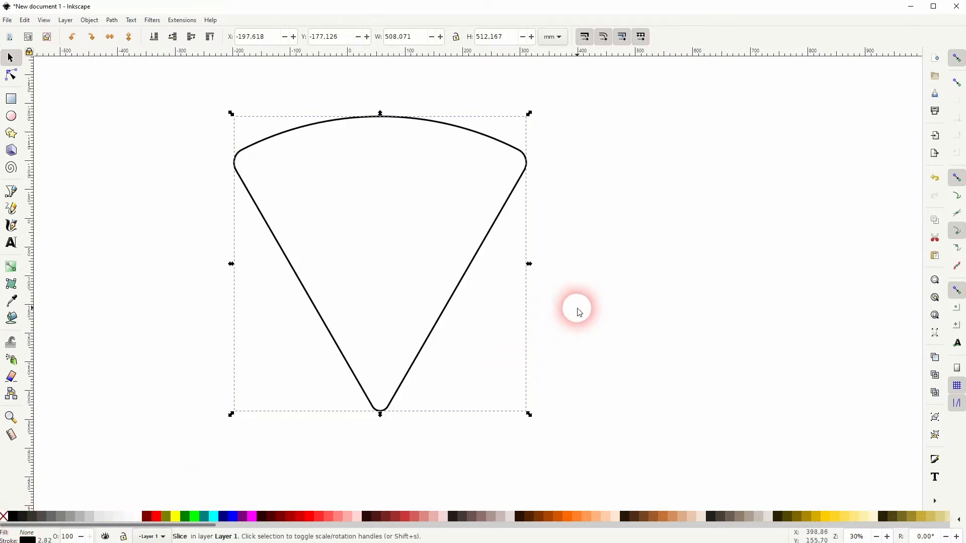
Set the slice outline's stroke width to 50 px
click(89, 20)
click(103, 44)
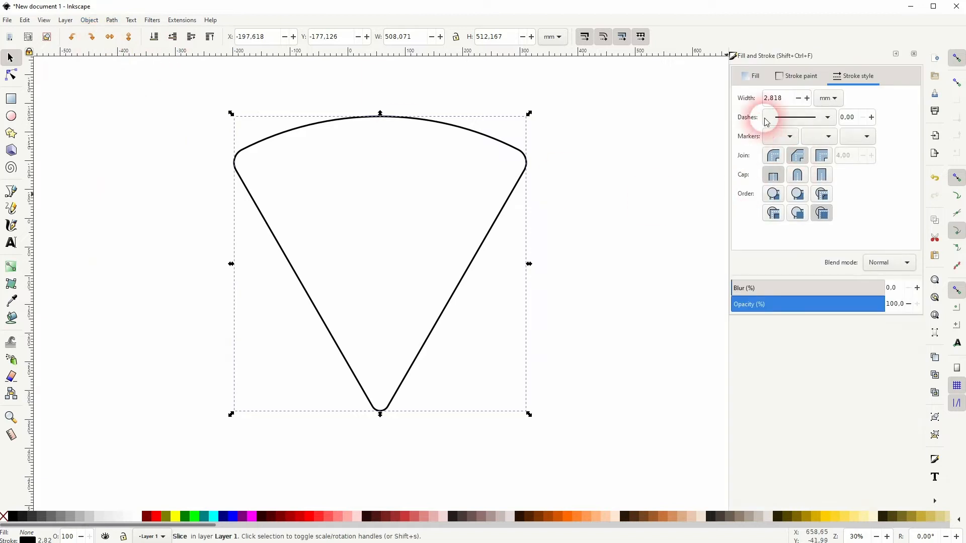
click(824, 99)
click(825, 132)
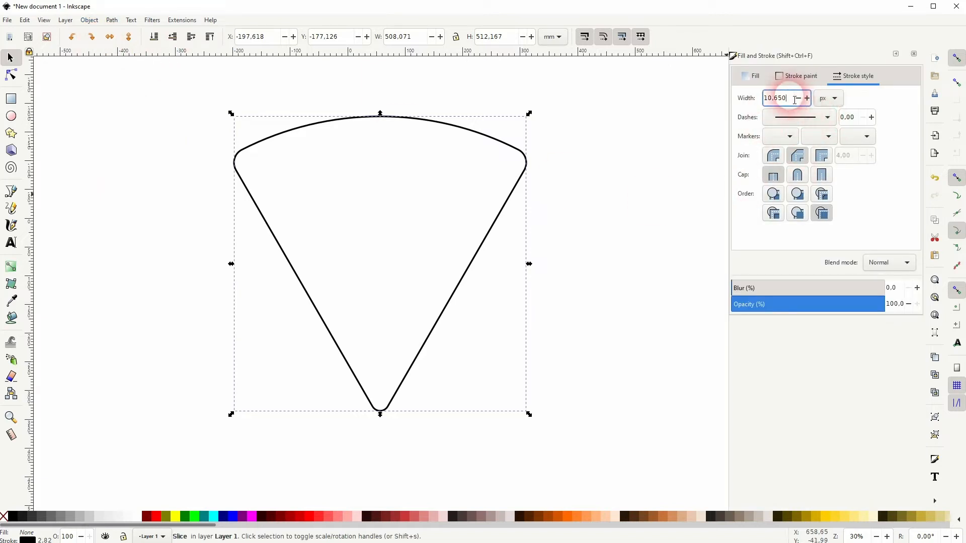
drag(795, 99, 725, 106)
key(Return)
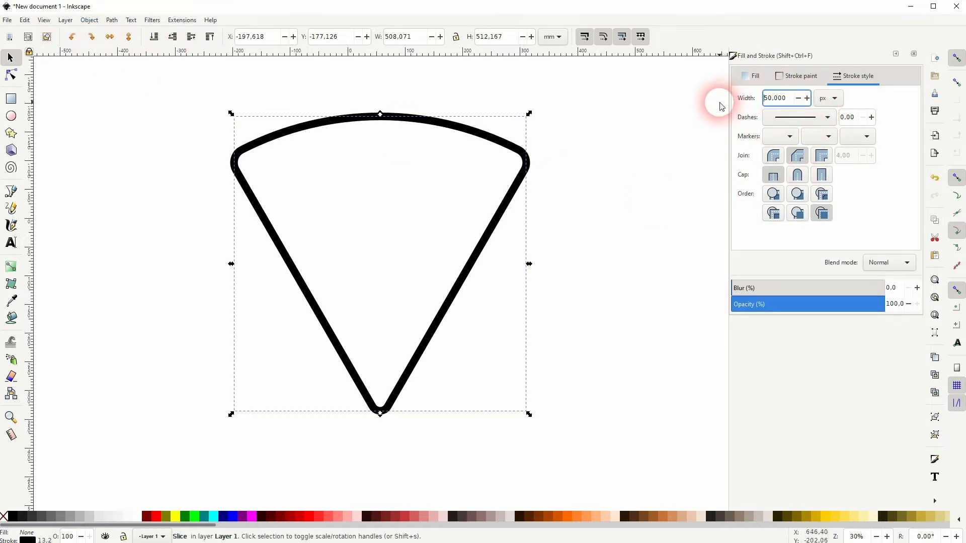
click(618, 315)
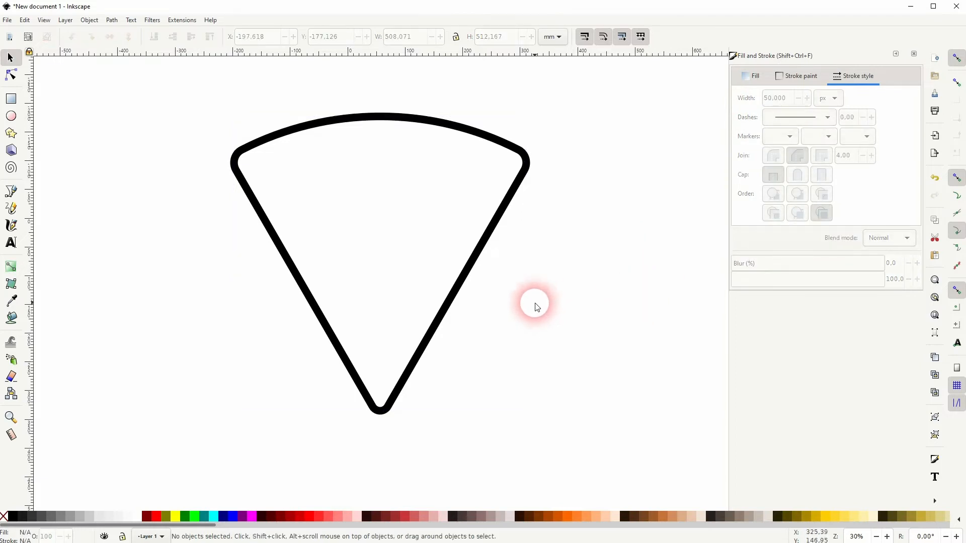
Duplicate the outlined slice and move the copy straight down by about 100 mm
click(472, 271)
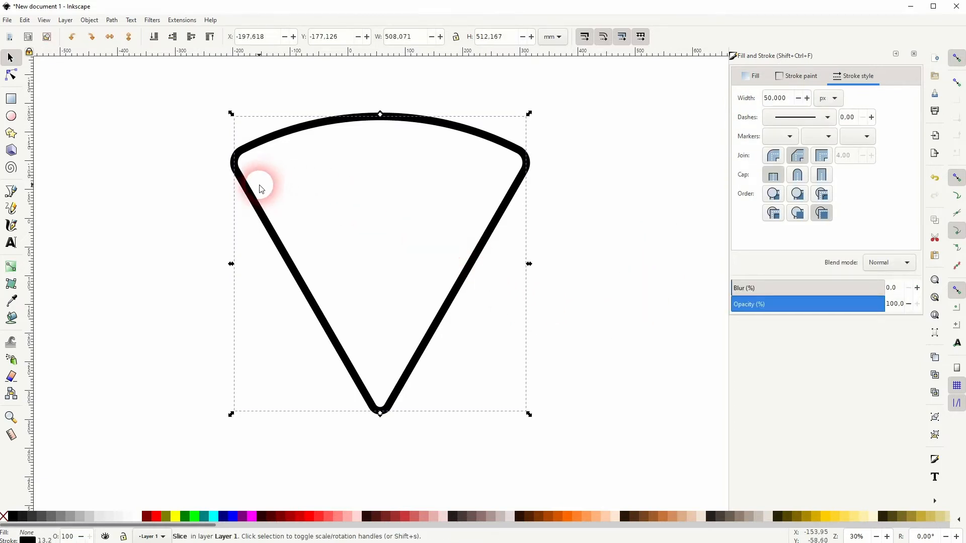
key(ctrl+d)
drag(475, 258, 470, 317)
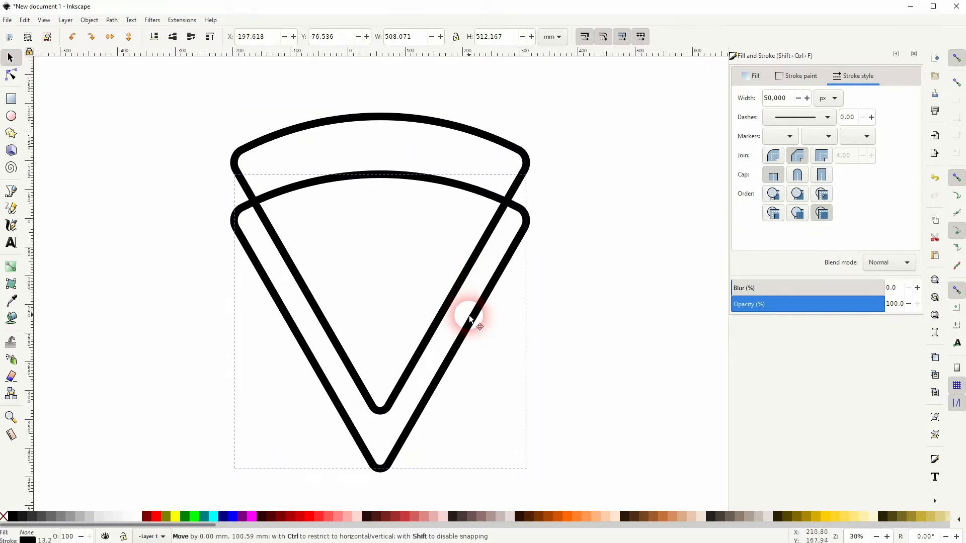
click(624, 272)
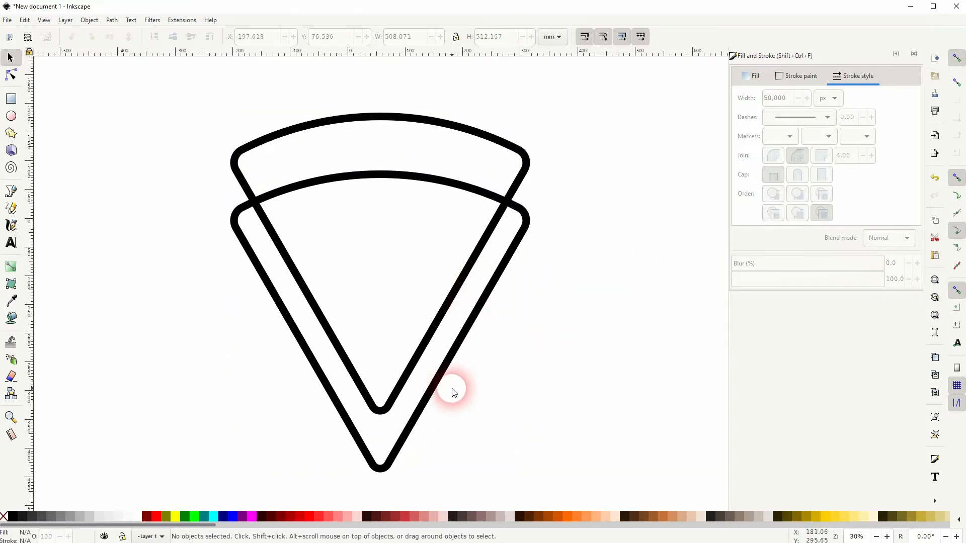
Fill the lower slice with dark red and the upper slice with red (#FF0000)
click(437, 392)
click(146, 516)
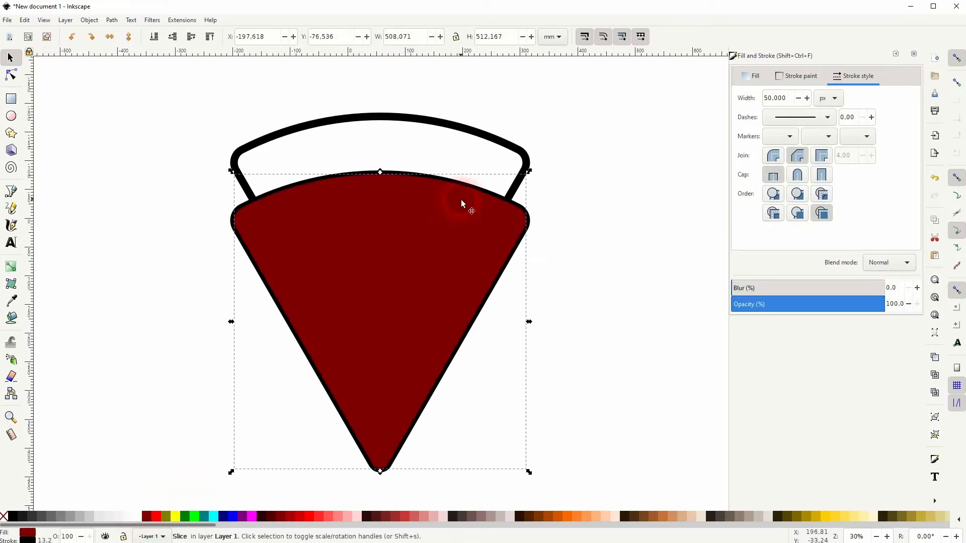
click(448, 149)
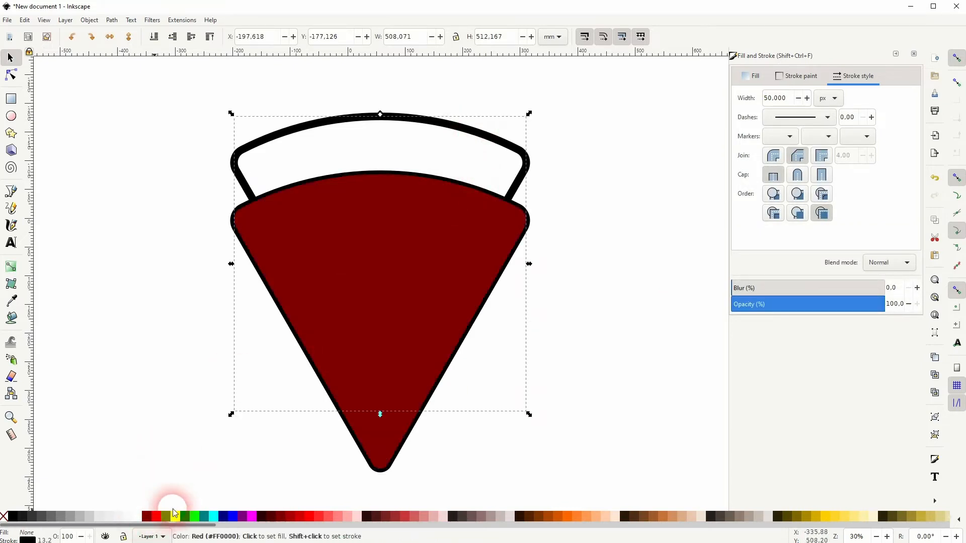
click(156, 516)
click(588, 289)
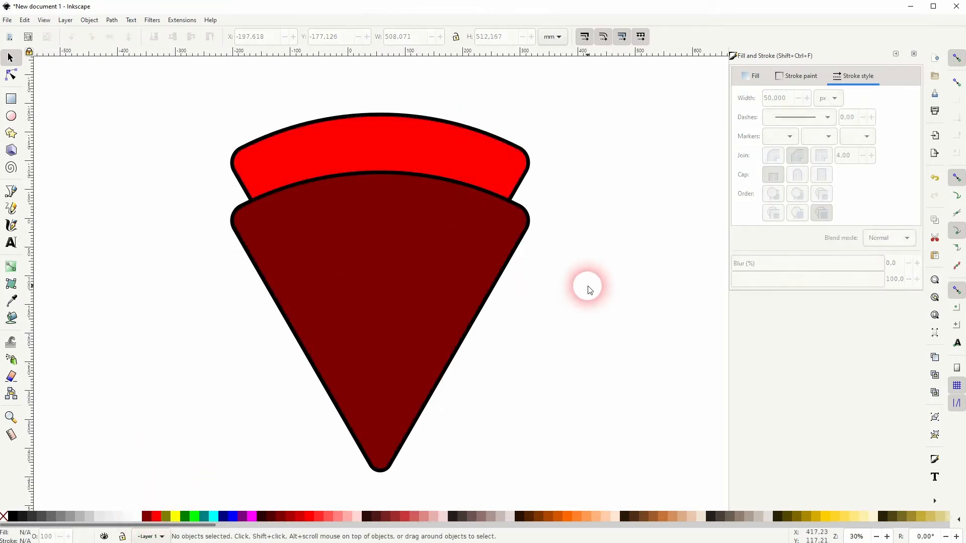
Try a Difference that cuts the dark red slice out of the red slice, and undo it
click(405, 257)
shift+click(370, 142)
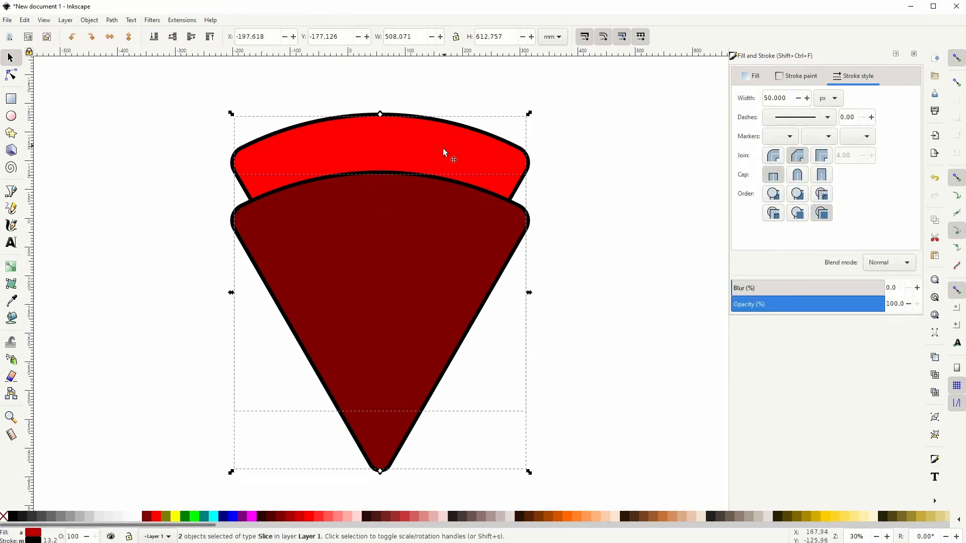
click(112, 20)
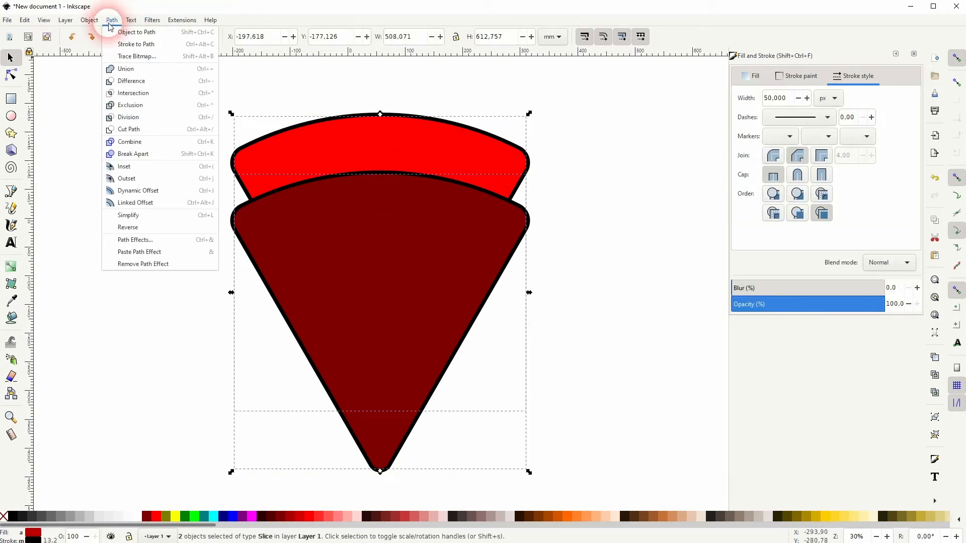
click(140, 85)
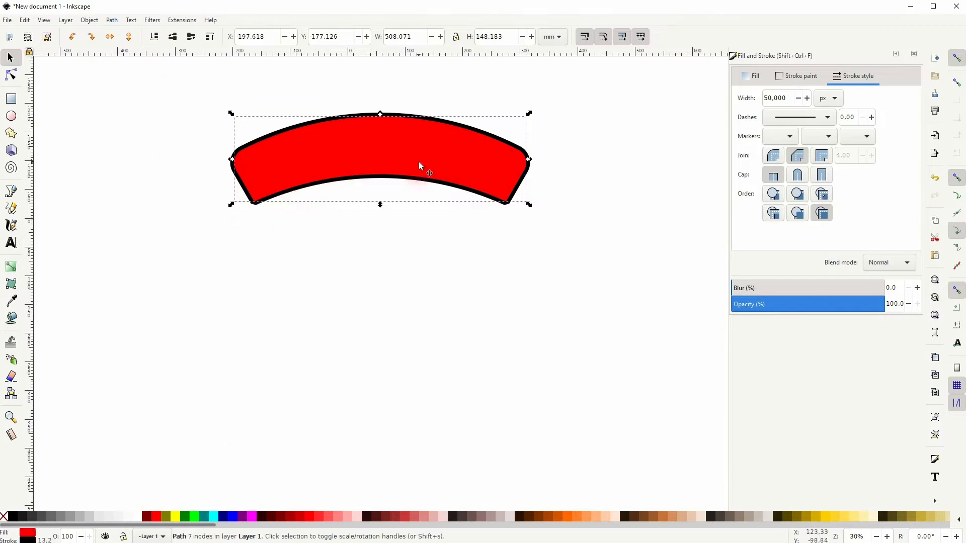
key(ctrl+z)
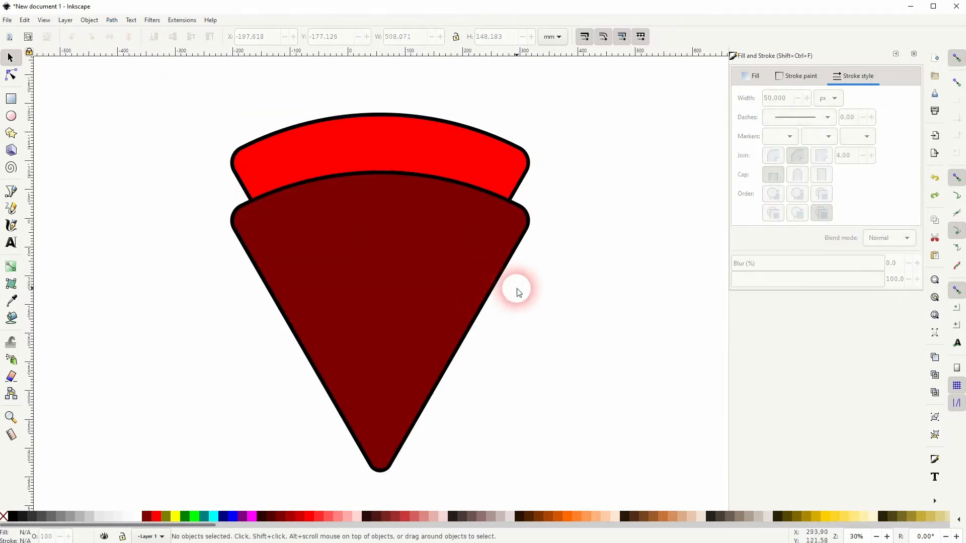
Duplicate the red slice and move the copy about 500 mm to the right of the original
click(433, 141)
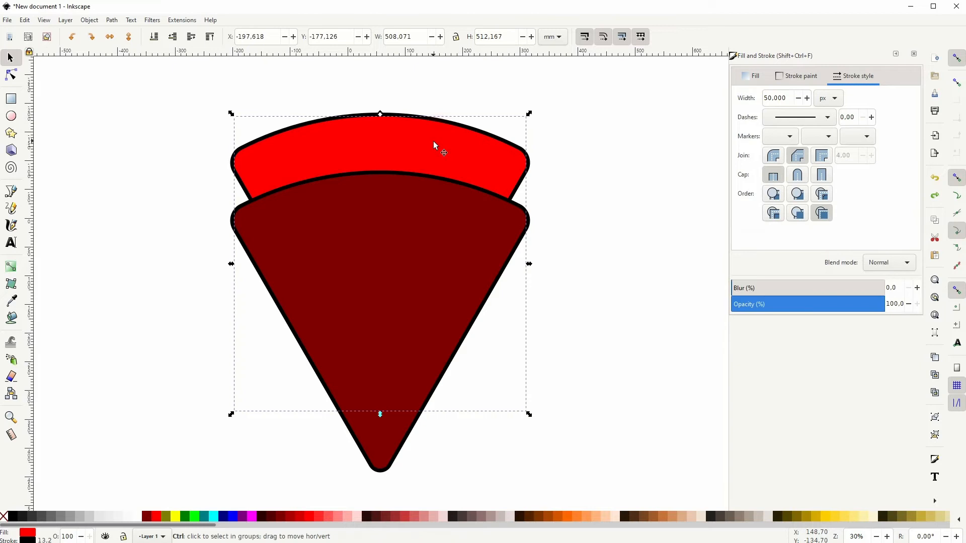
key(ctrl+d)
drag(378, 143, 577, 146)
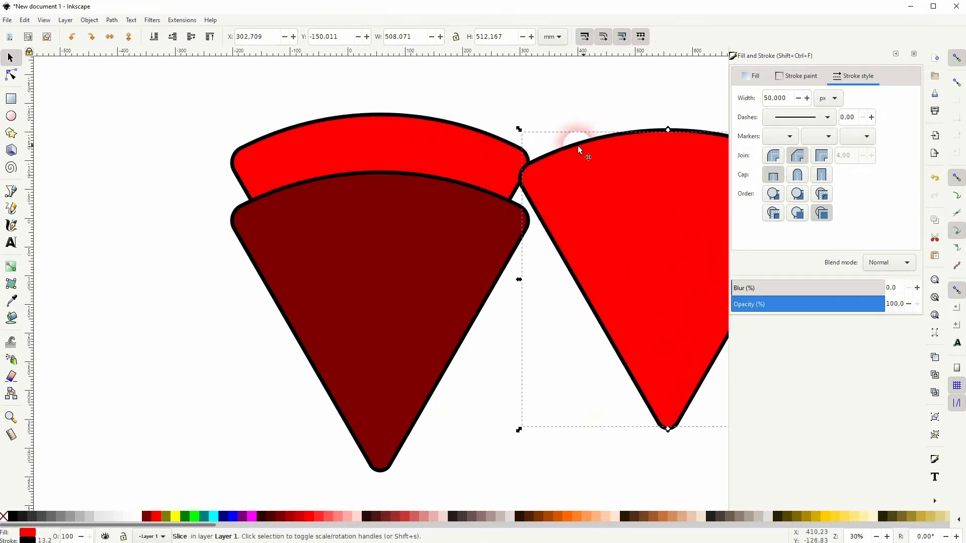
Undo moving the duplicated red slice and lower it to the bottom of the stacking order
key(ctrl+z)
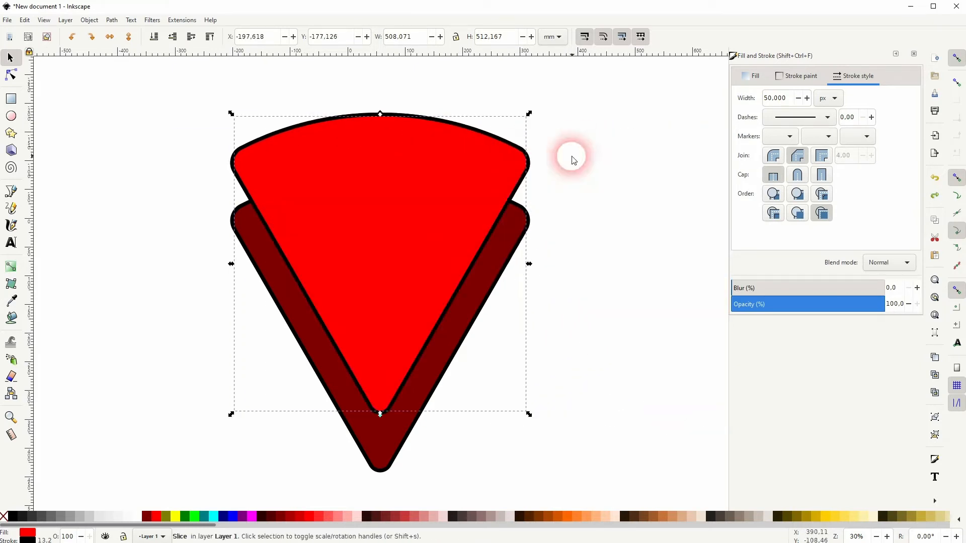
click(154, 37)
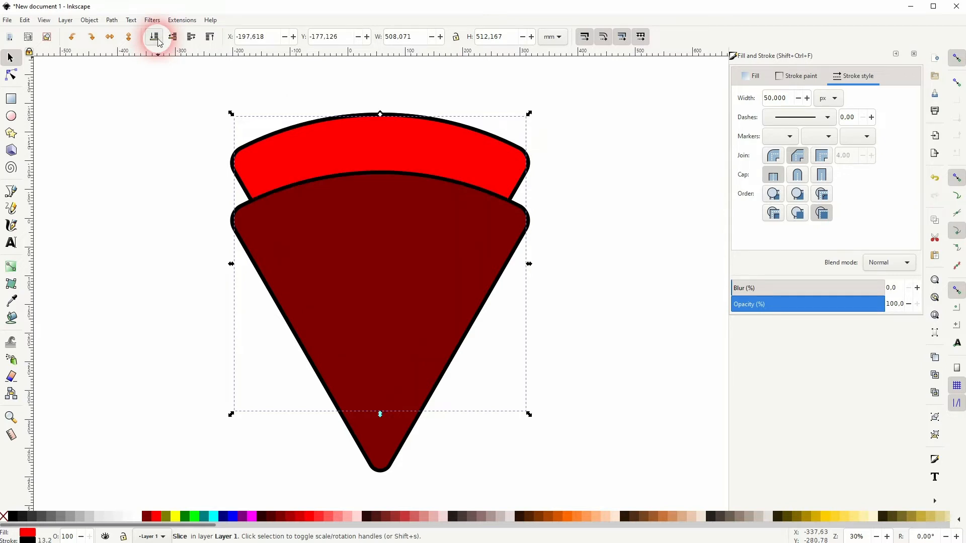
Cut the dark red slice out of the upper red slice with Difference to form the crust band
click(633, 280)
click(413, 308)
shift+click(365, 150)
click(118, 23)
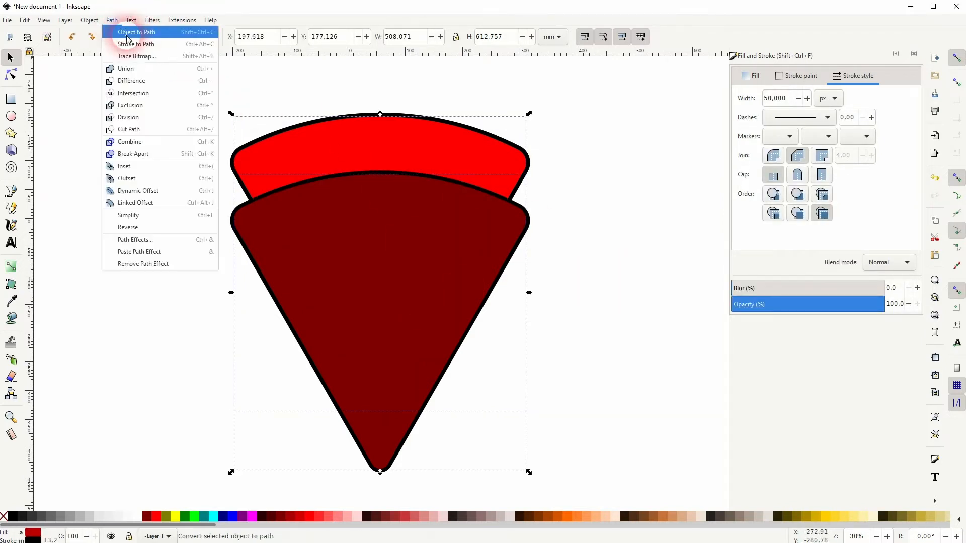
click(132, 80)
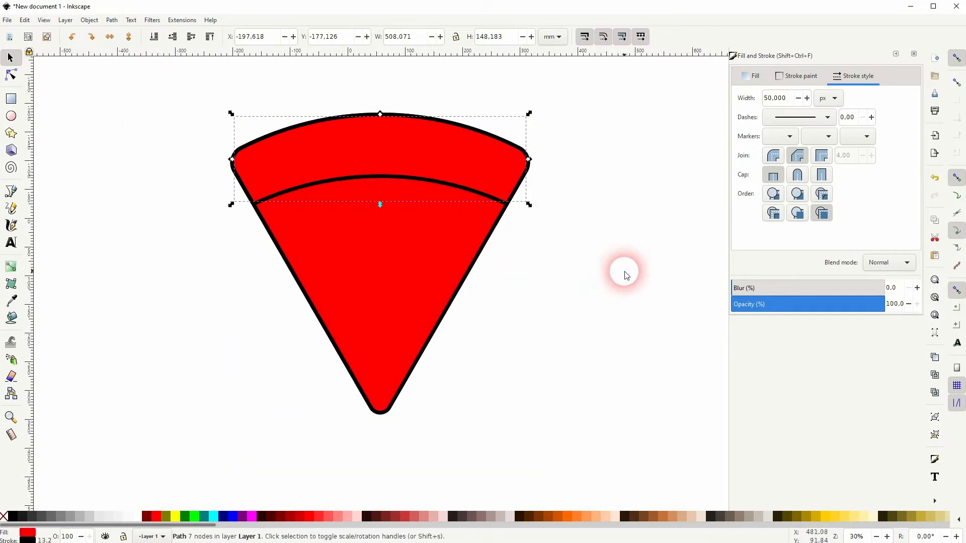
Try moving the slice and the crust band apart as separate shapes, and undo both moves
click(581, 266)
drag(394, 289, 598, 379)
drag(443, 160, 596, 111)
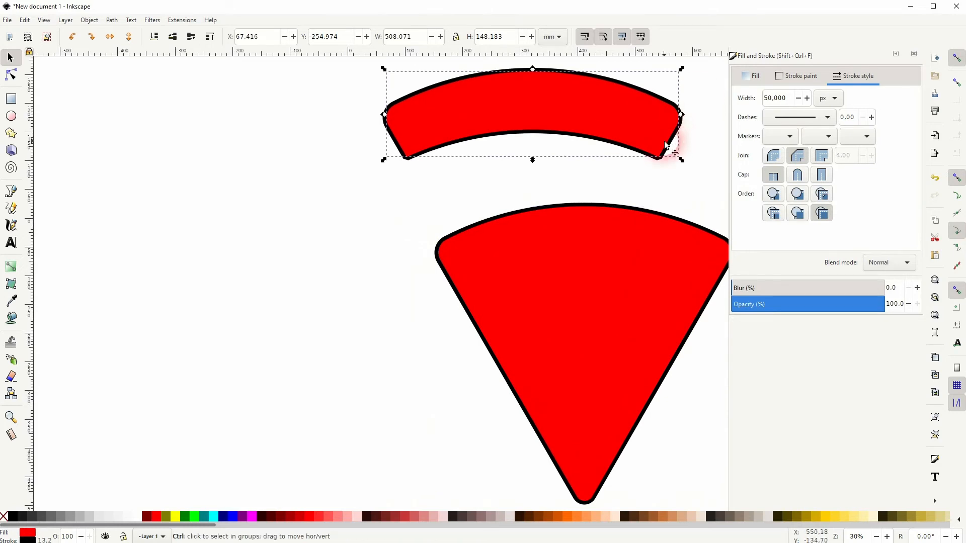
key(ctrl+z)
key(ctrl+z)
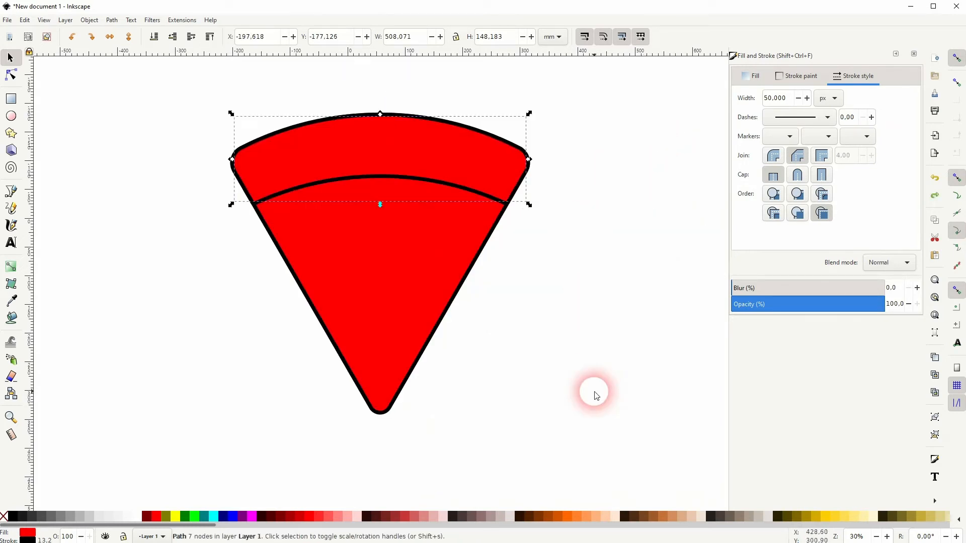
Fill the red slice body below the crust with pale yellow
click(595, 396)
click(381, 306)
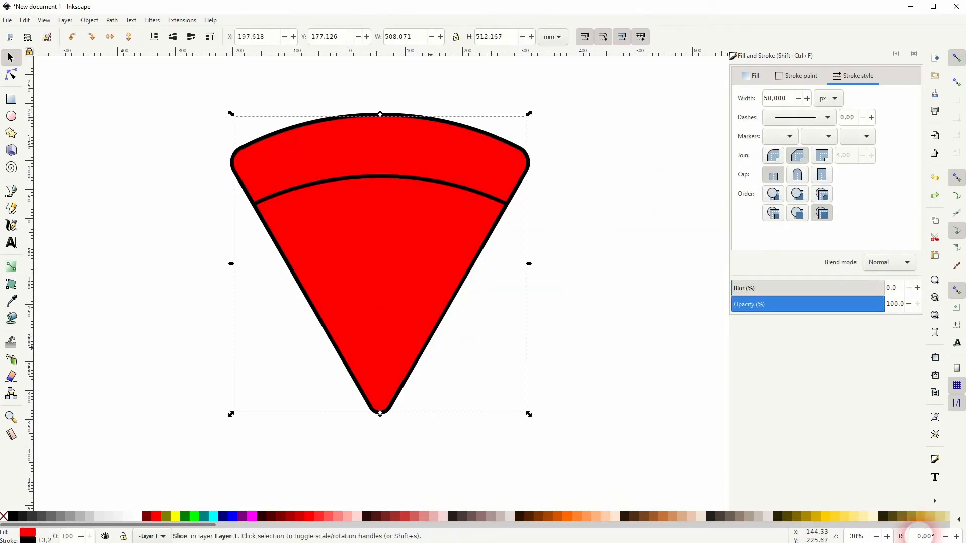
click(855, 517)
Try several yellow and brown shades on the crust band and settle on a golden yellow fill
click(485, 153)
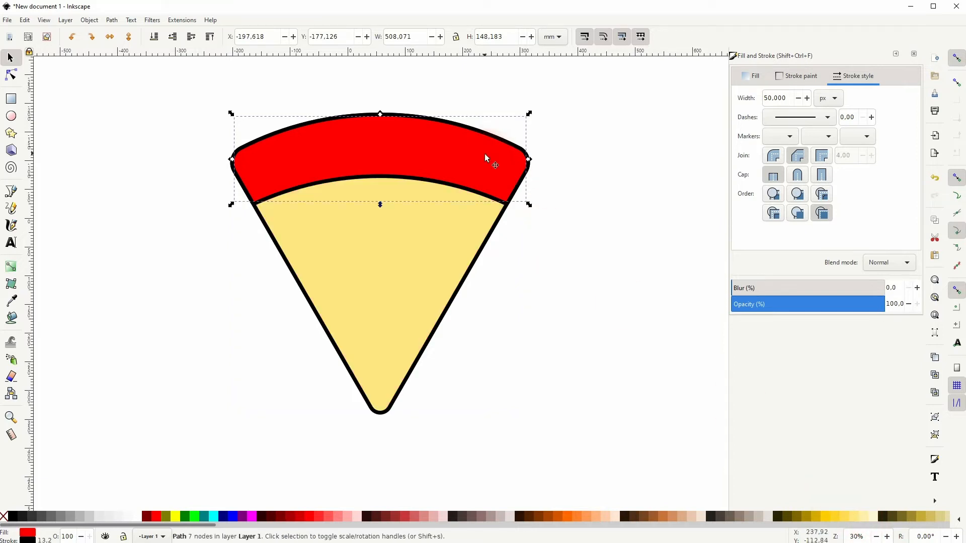
click(837, 517)
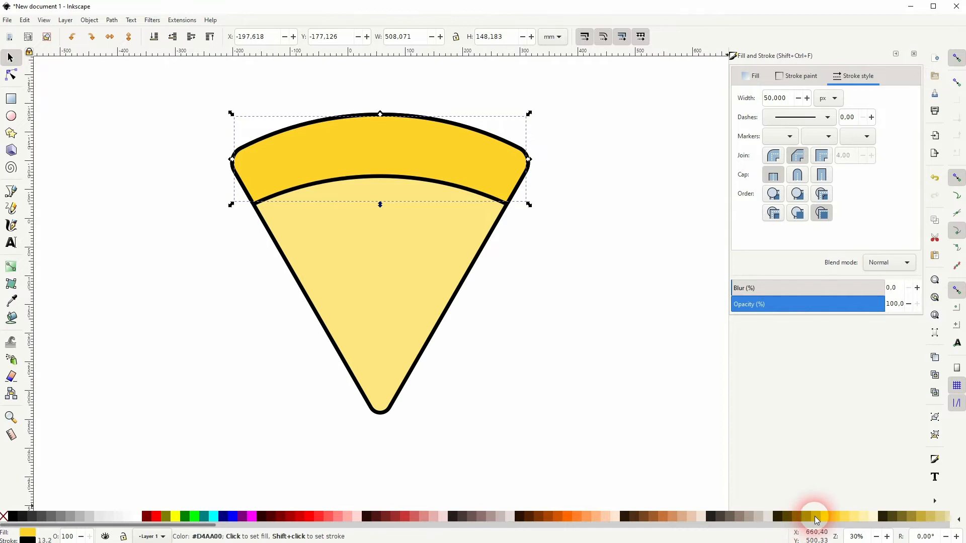
click(816, 517)
click(809, 517)
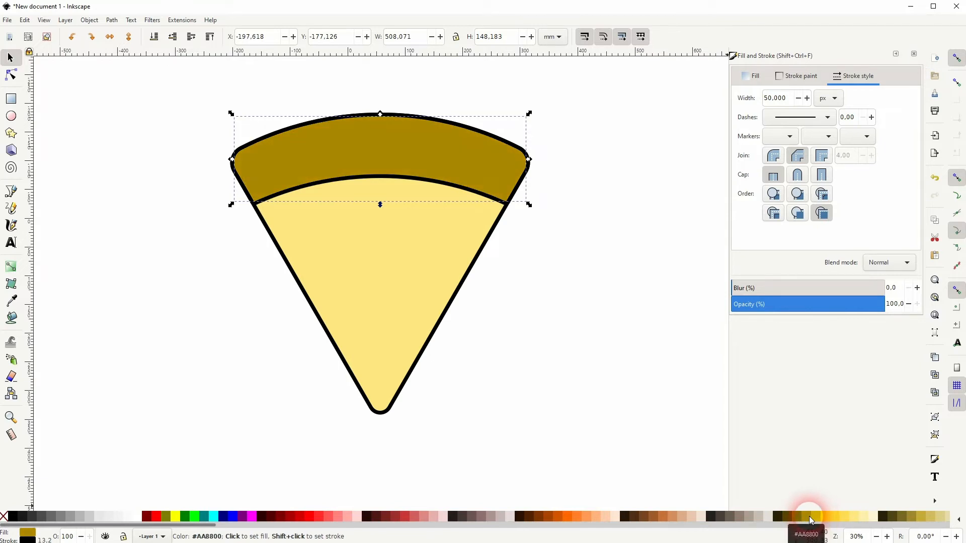
click(817, 516)
click(825, 515)
click(554, 349)
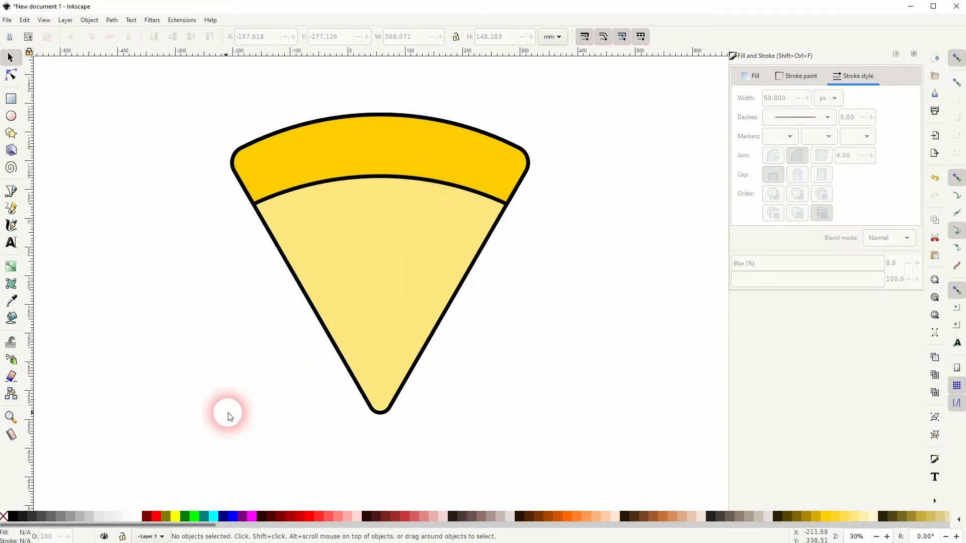
Group the slice body and the crust band
drag(164, 429, 605, 102)
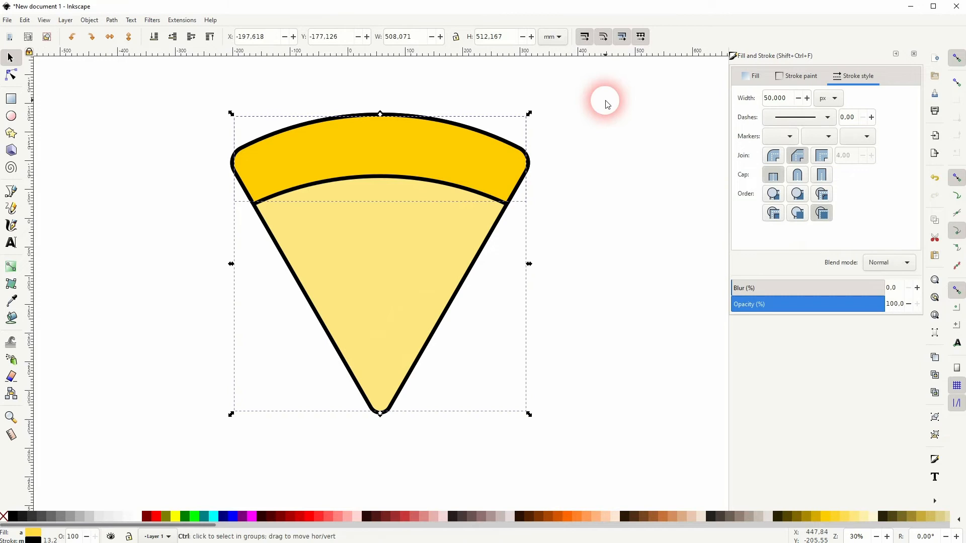
click(585, 235)
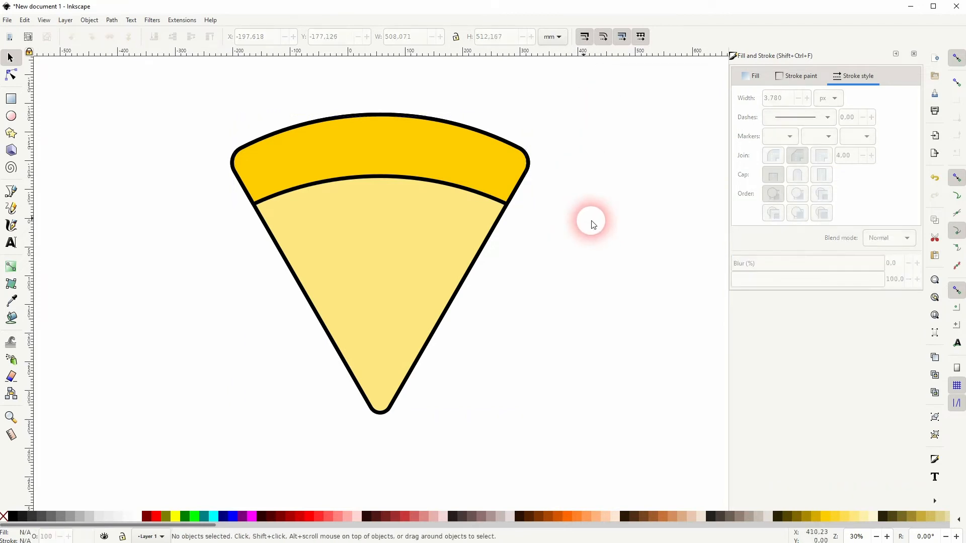
Draw a full circle from 0 to 360 degrees left of the slice and scale it to about 95 mm across
click(11, 115)
mouse_move(177, 251)
mouse_down()
mouse_move(168, 245)
mouse_move(220, 300)
mouse_up()
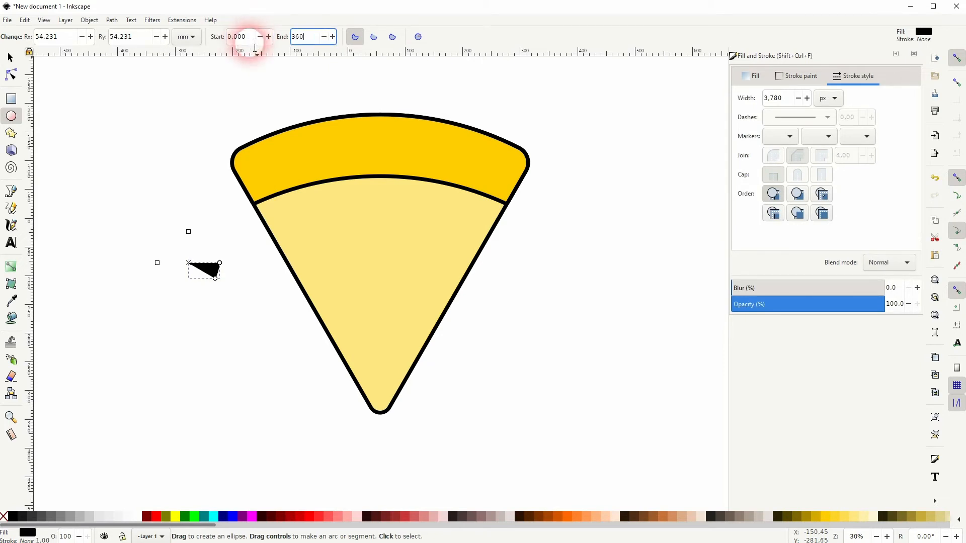
key(Return)
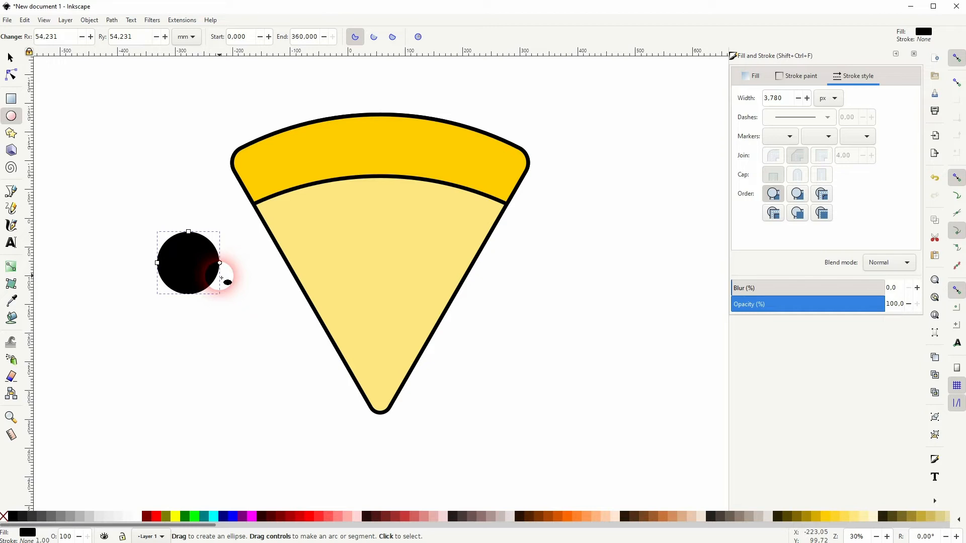
click(10, 57)
mouse_move(222, 263)
mouse_down()
mouse_move(201, 263)
mouse_move(217, 263)
mouse_up()
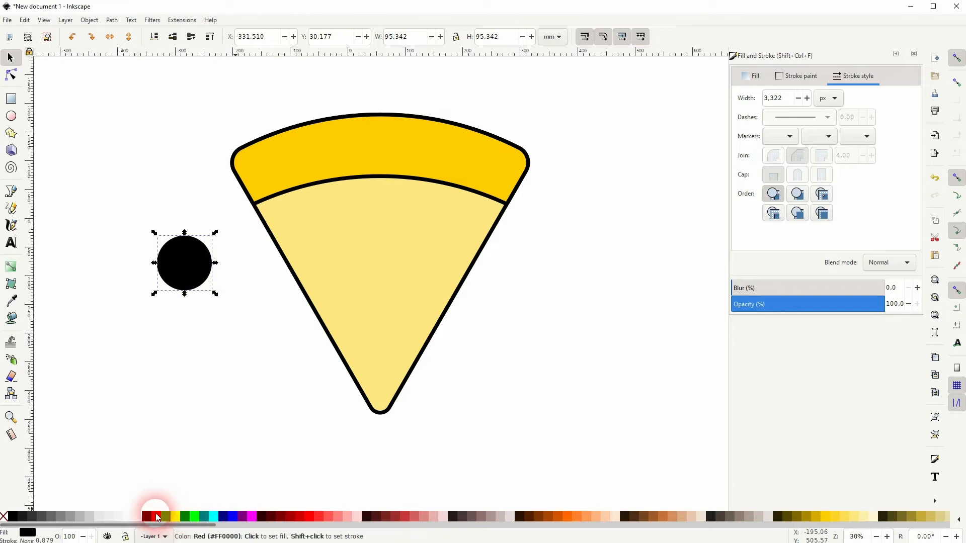
Fill the circle with red (#FF0000) and give it a black stroke 50 px wide
click(157, 517)
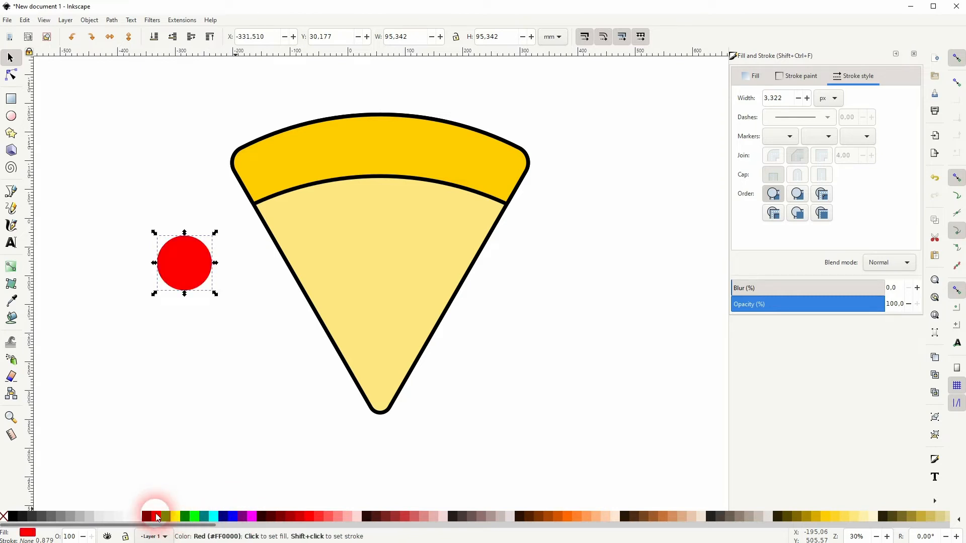
shift+click(14, 518)
mouse_move(789, 98)
mouse_down()
mouse_move(733, 102)
mouse_move(743, 107)
mouse_up()
text(20)
key(Return)
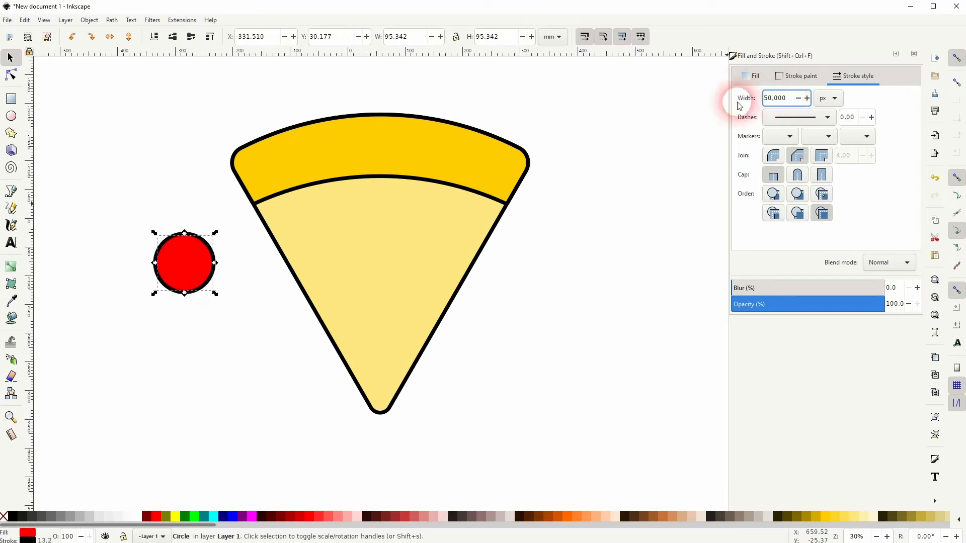
Move the red circle onto the slice and duplicate it for three pepperoni: upper left, overlapping the crust, and overhanging the right edge near the tip
drag(196, 260, 415, 372)
key(ctrl+d)
key(ctrl+d)
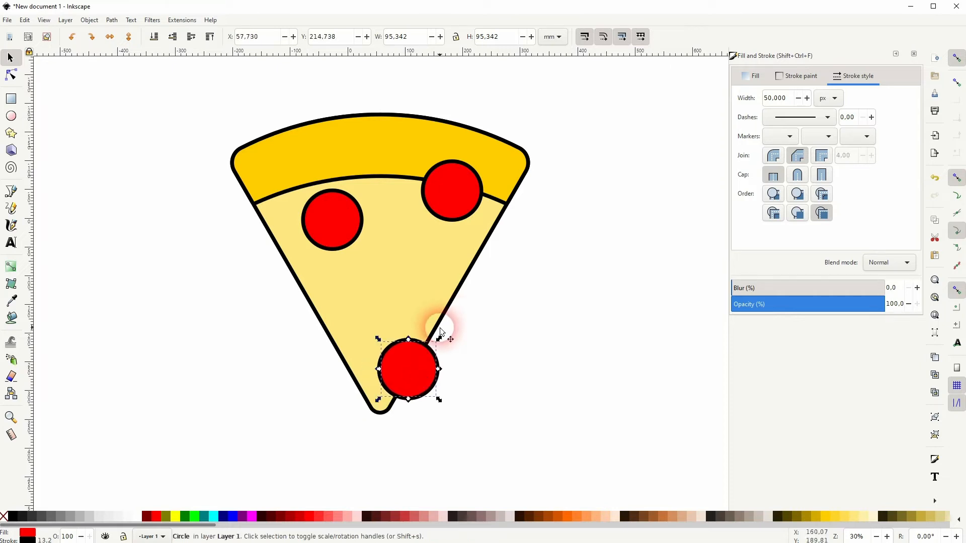
Ungroup the slice and crust, and raise the crust band to the top so it covers the overlapping pepperoni
click(470, 193)
click(377, 125)
key(shift+ctrl+g)
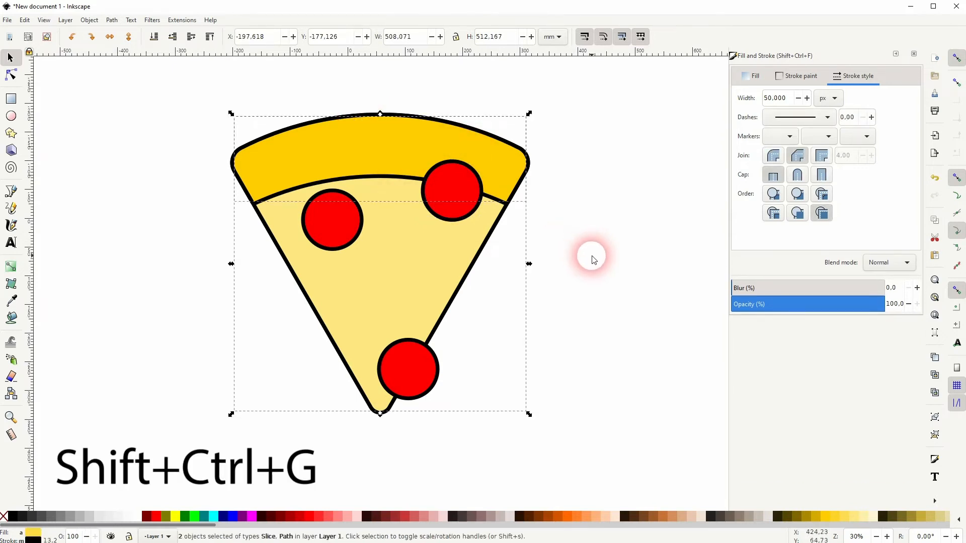
click(592, 259)
drag(510, 118, 607, 153)
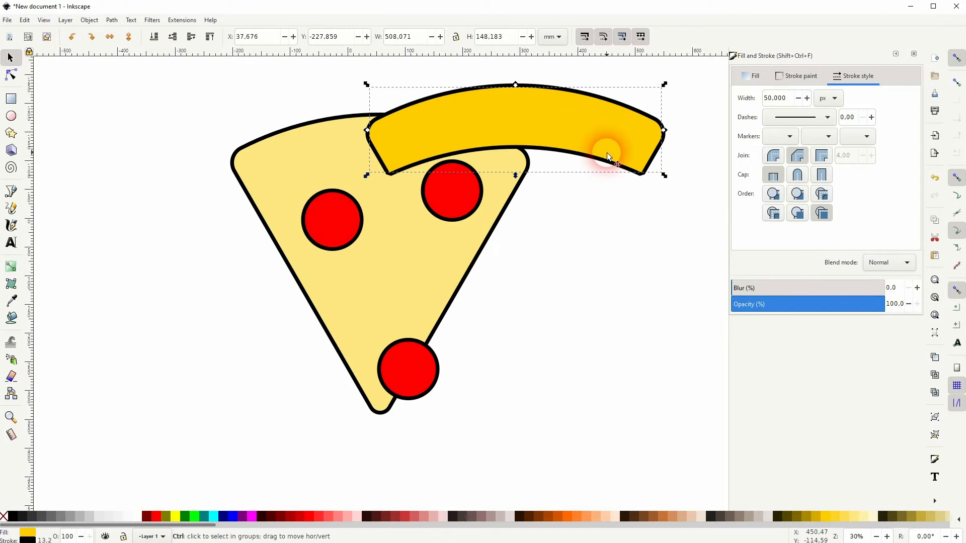
key(Escape)
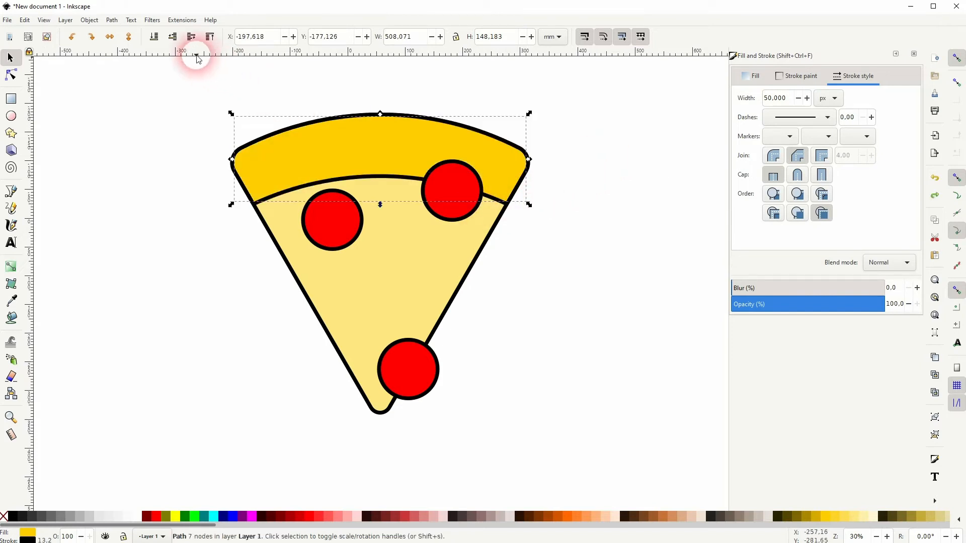
click(210, 38)
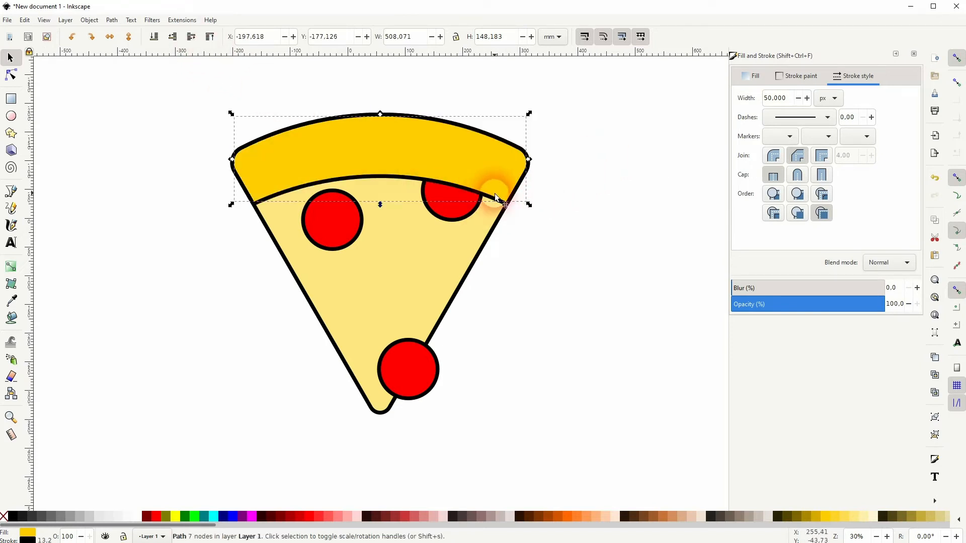
click(578, 281)
Divide the slice body with the pepperoni circle that overhangs its right edge near the tip, using Division
click(444, 383)
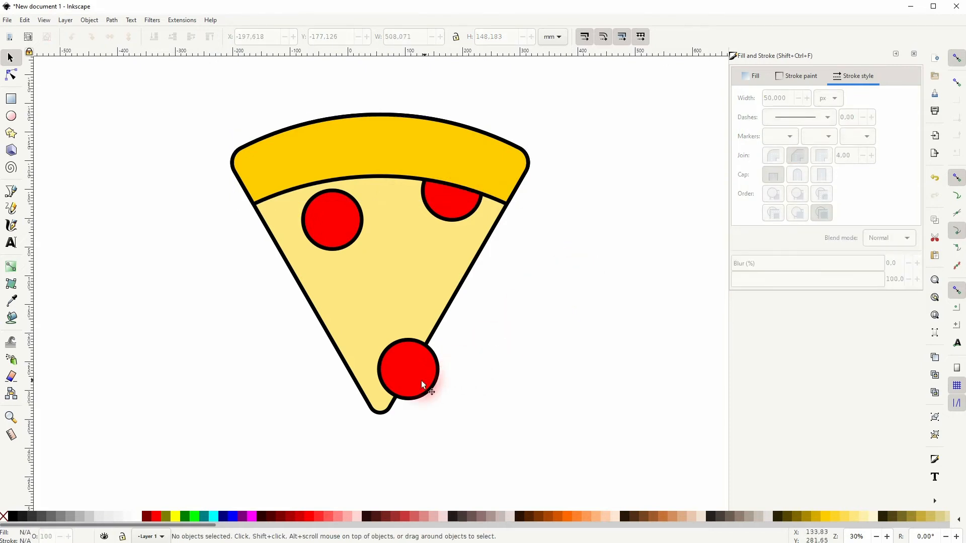
shift+click(418, 282)
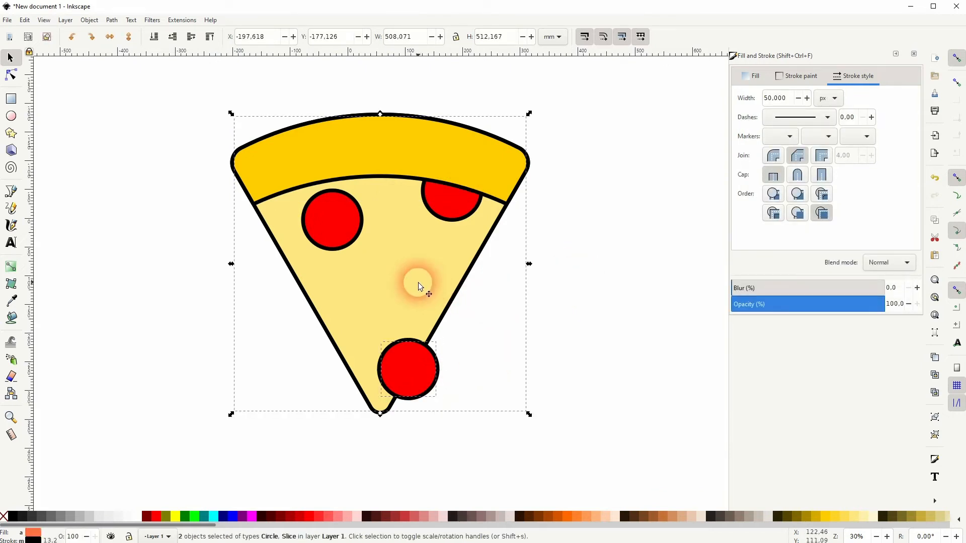
click(112, 20)
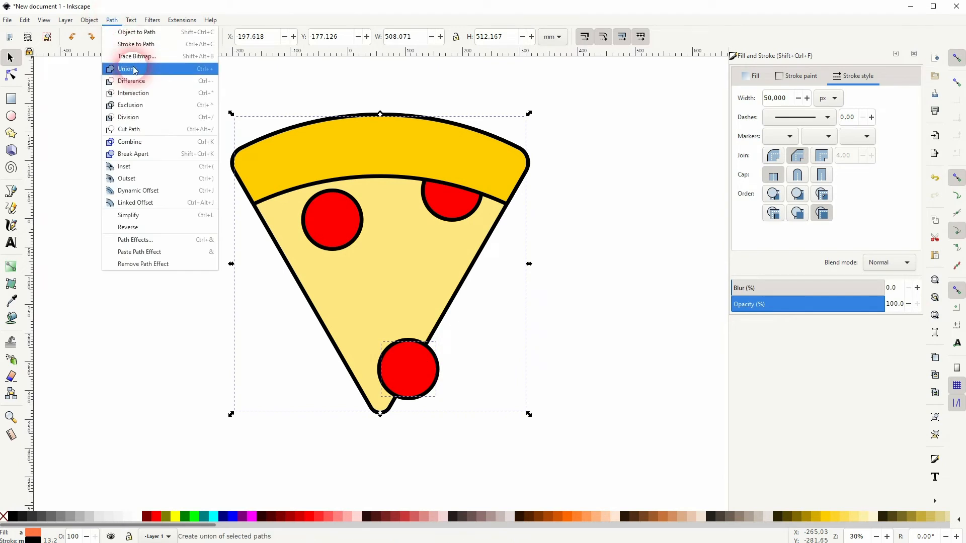
click(130, 119)
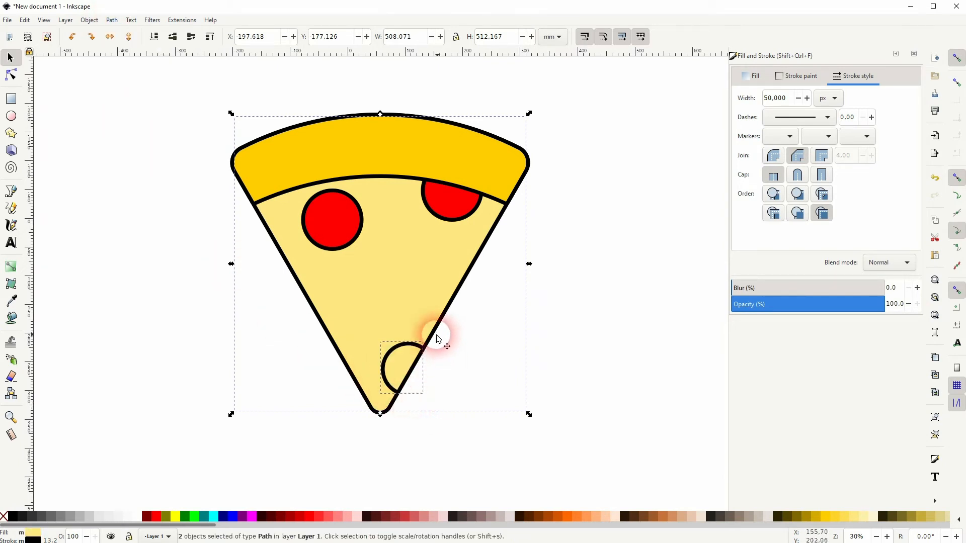
Fill the trimmed pepperoni piece near the slice's tip with red
click(424, 392)
click(400, 368)
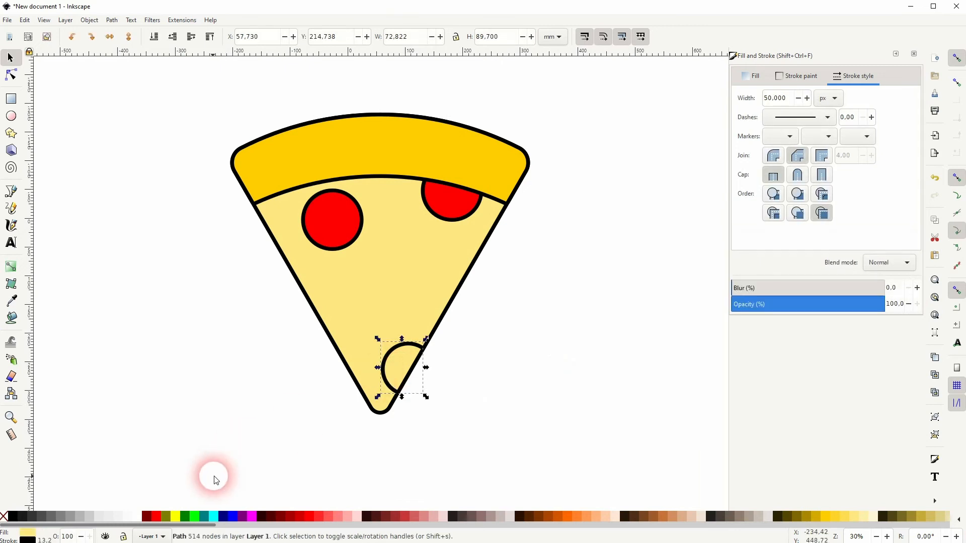
click(153, 518)
click(553, 380)
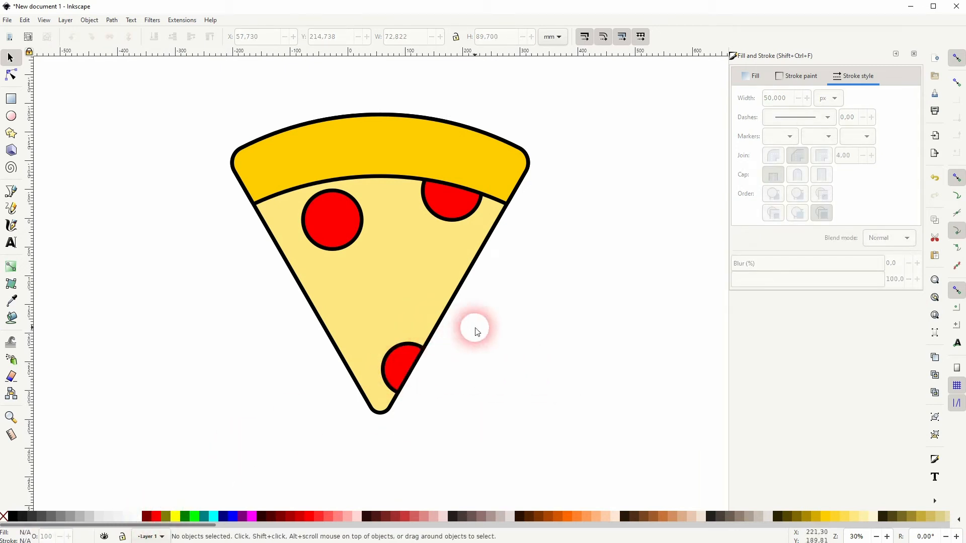
Draw another full circle from 0 to 360 degrees left of the slice and scale it to about 56 mm across
click(11, 116)
drag(168, 236, 224, 292)
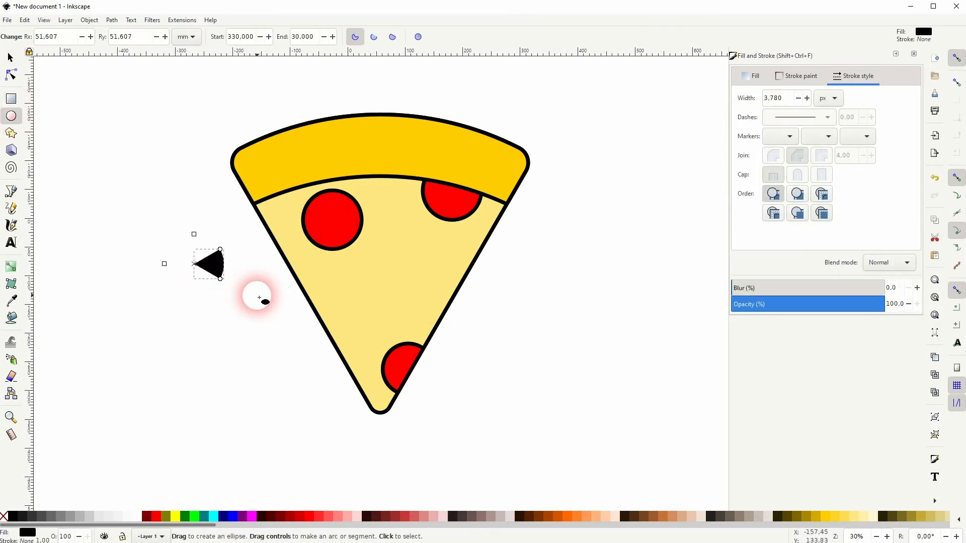
click(246, 37)
text(0)
key(Tab)
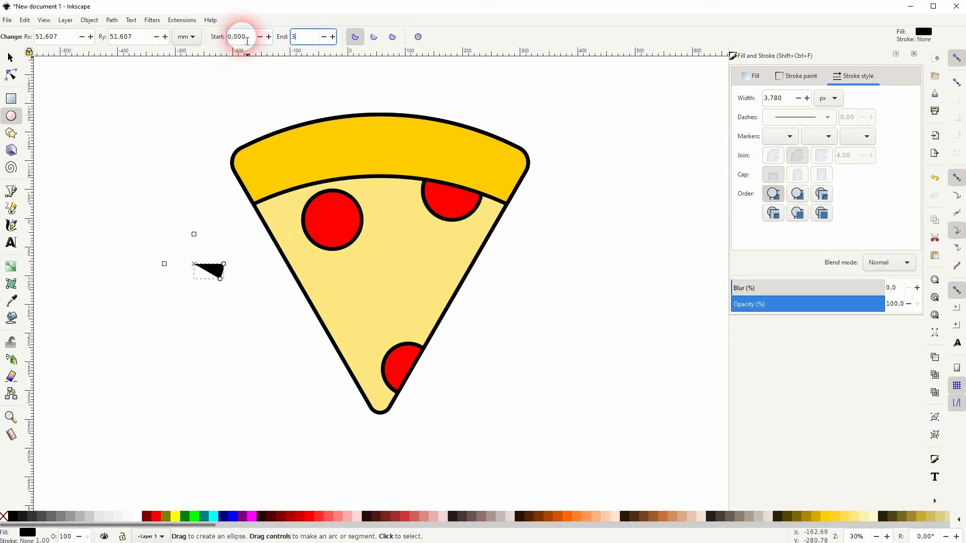
text(360)
key(Return)
click(210, 158)
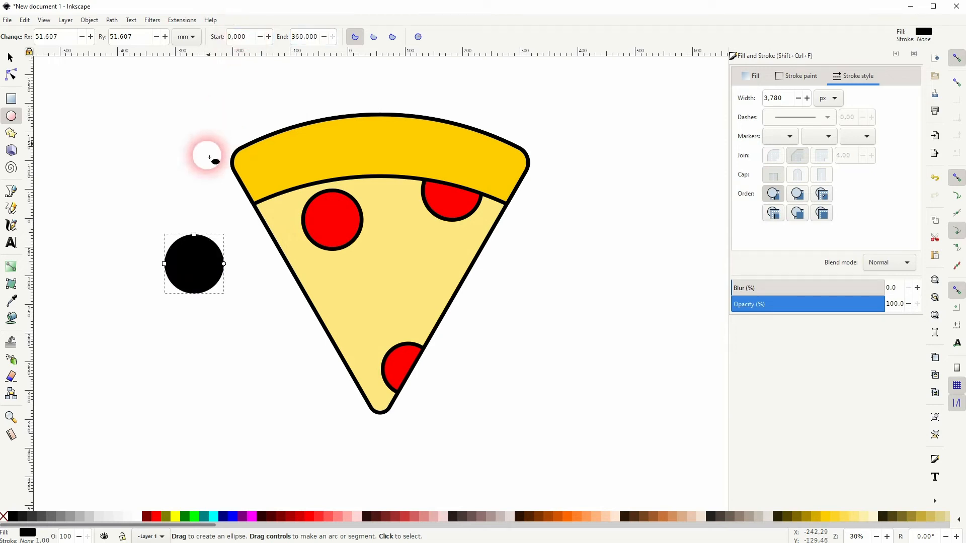
click(10, 57)
drag(223, 264, 198, 269)
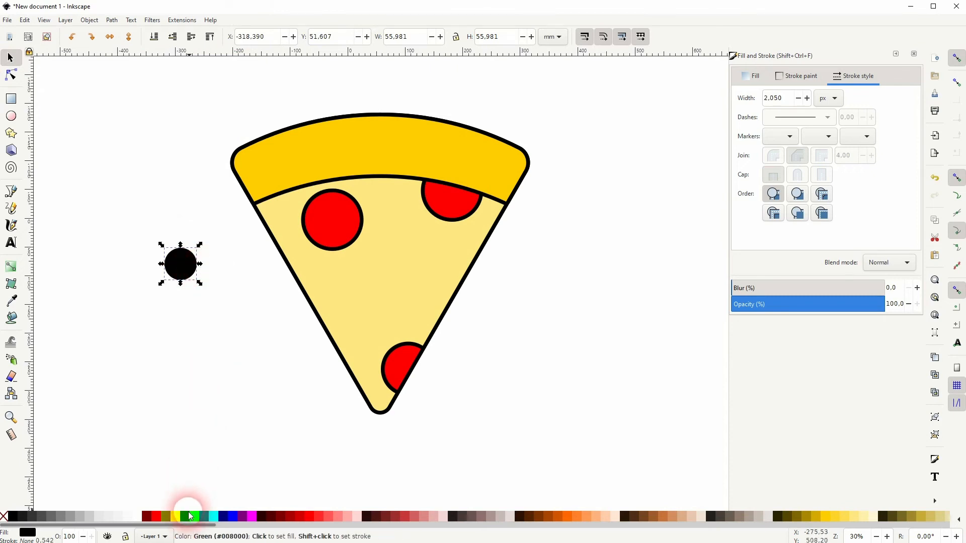
Fill the small circle beside the slice with green and give it a 40 px wide black stroke
shift+click(12, 517)
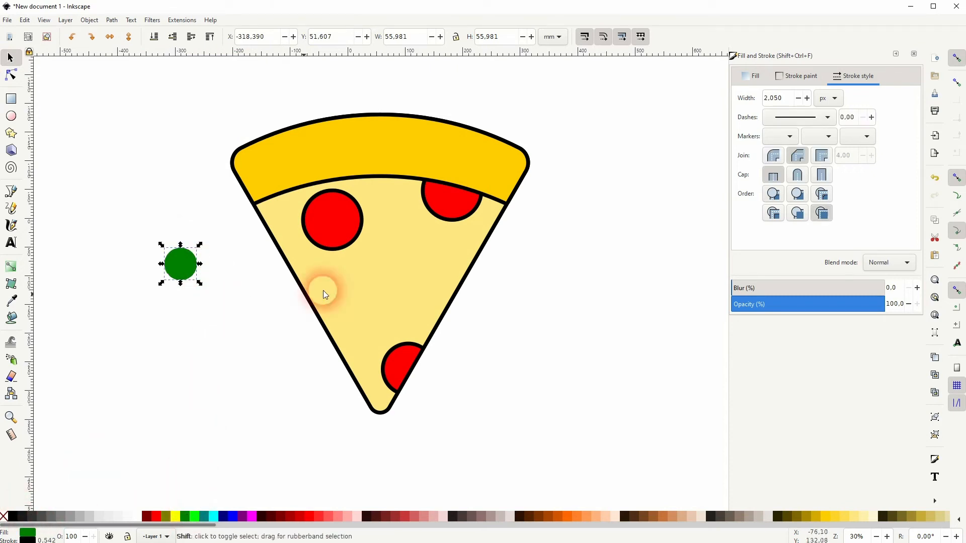
drag(797, 99, 746, 99)
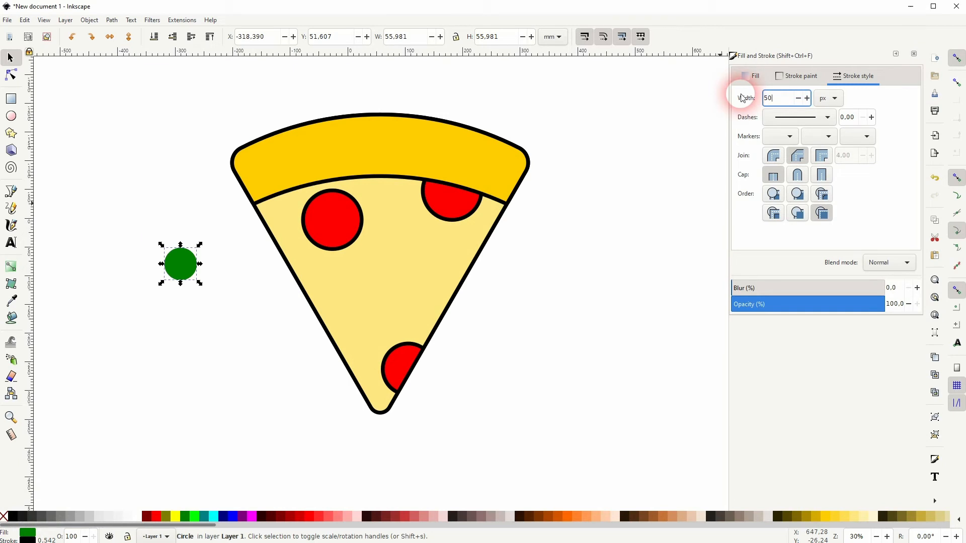
key(Return)
click(788, 101)
drag(793, 101, 738, 98)
text(40)
key(Return)
Scale the green circle to about 49 mm across and spread six of them over the slice body using duplicates
drag(190, 266, 322, 279)
key(ctrl+d)
key(ctrl+d)
key(ctrl+d)
key(ctrl+d)
key(ctrl+d)
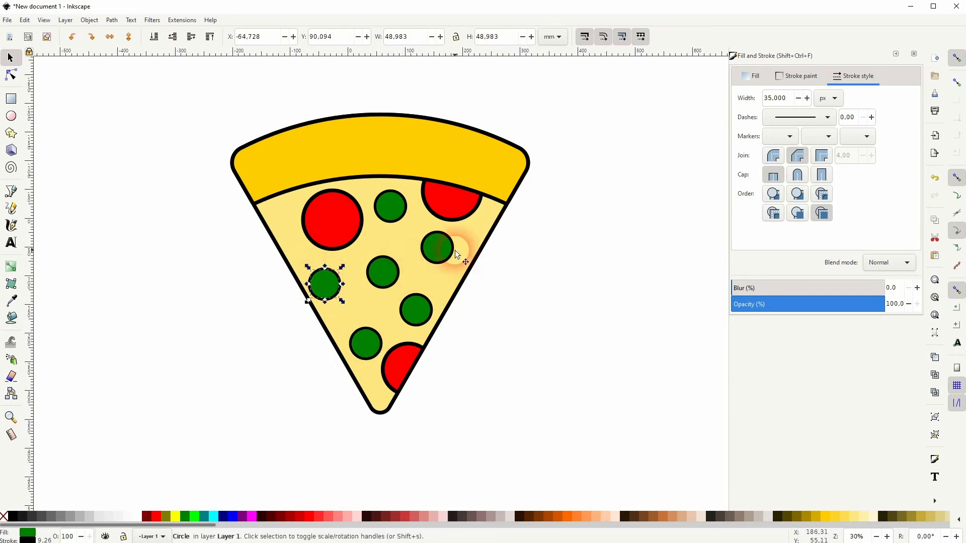
Delete the green circles at the slice's centre and lower right, and level the remaining right-hand and left-hand ones with each other
click(392, 270)
key(Delete)
click(419, 308)
key(Delete)
drag(435, 252, 428, 280)
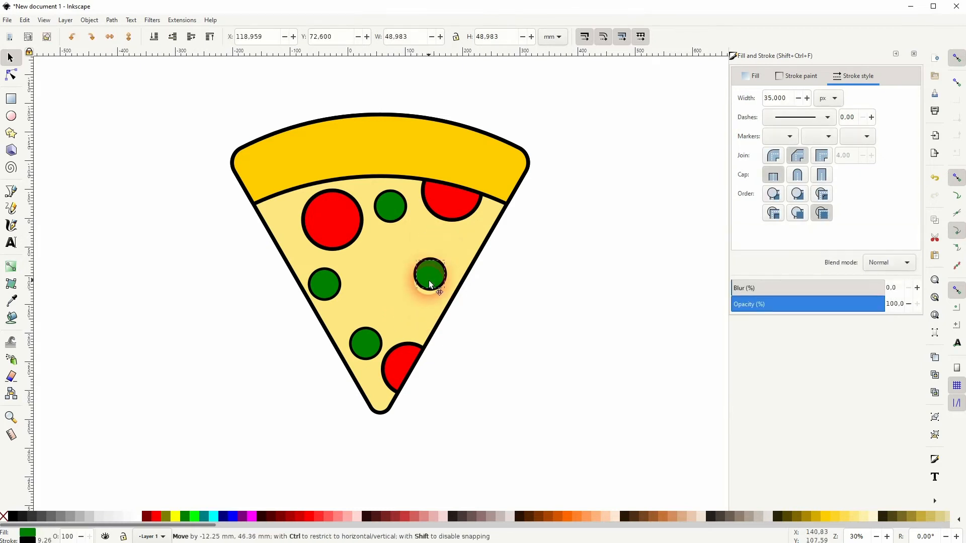
mouse_move(320, 287)
mouse_down()
mouse_move(319, 243)
mouse_move(322, 274)
mouse_up()
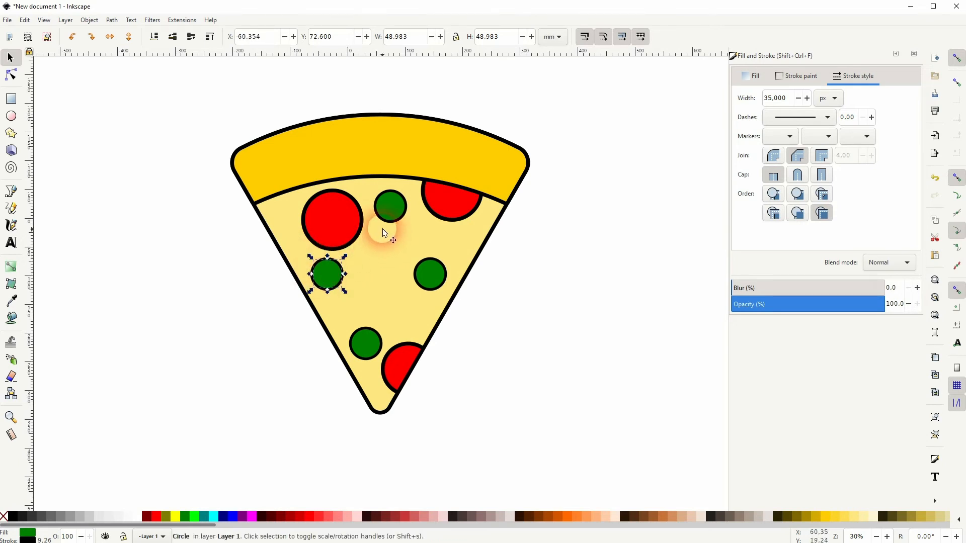
click(565, 371)
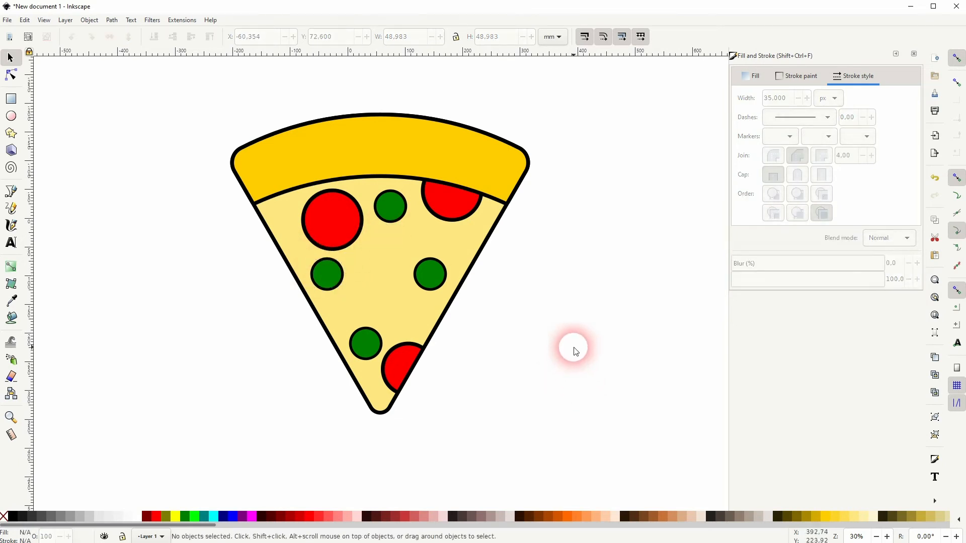
Draw a rounded rectangle, scale it to about 24 by 40 mm at the slice's centre, and fill it with dark gold
click(19, 99)
drag(147, 219, 176, 269)
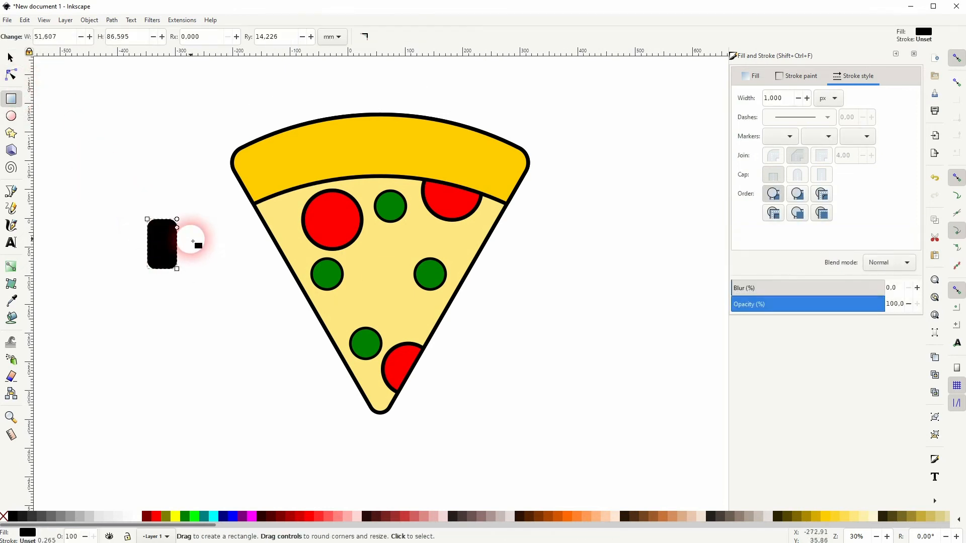
drag(181, 217, 383, 281)
click(10, 58)
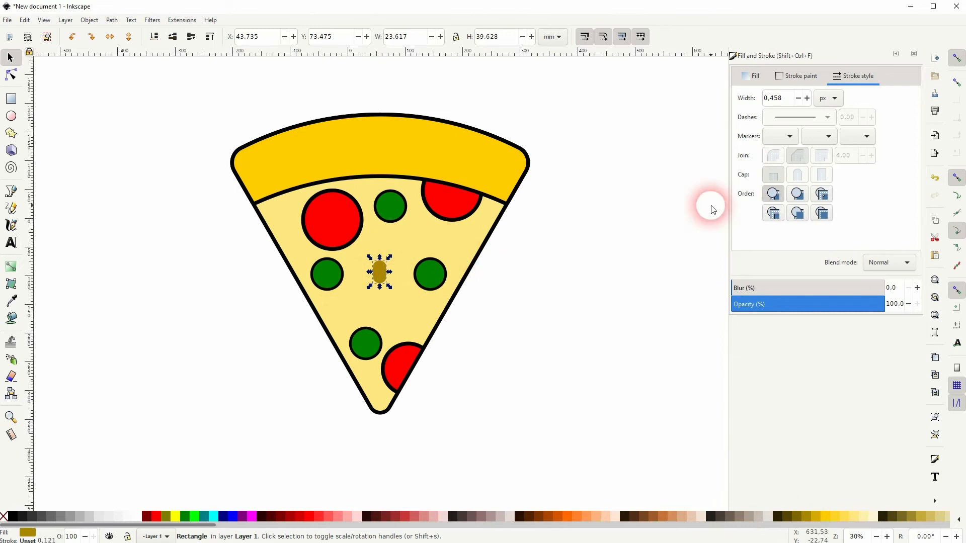
Give the dark gold rounded rectangle a black stroke and set its width to 10 px
drag(800, 100, 736, 98)
text(20)
key(Return)
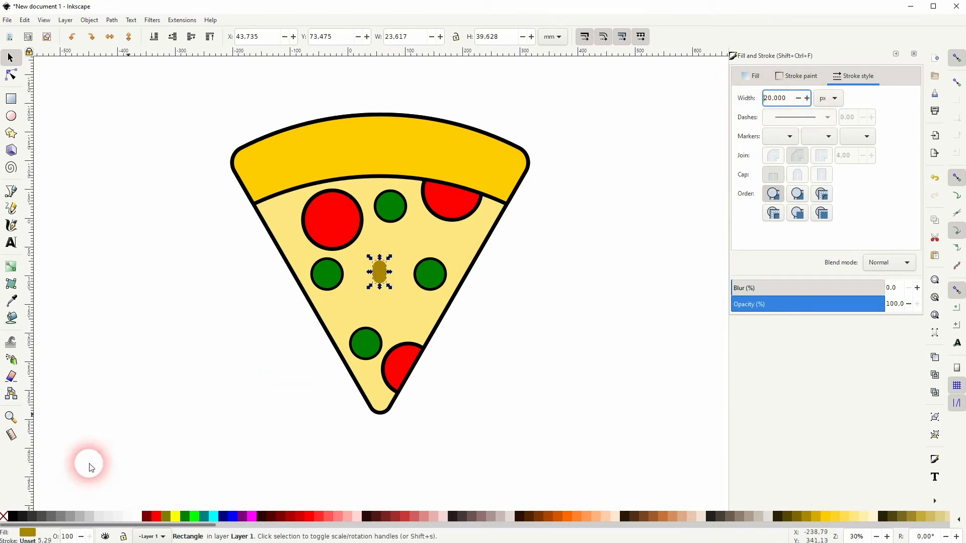
shift+click(12, 517)
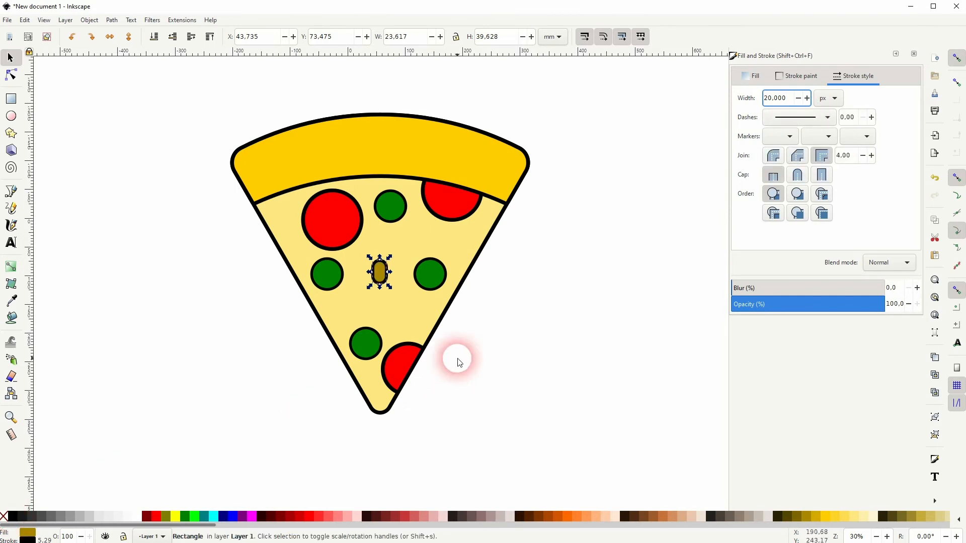
drag(785, 98, 747, 106)
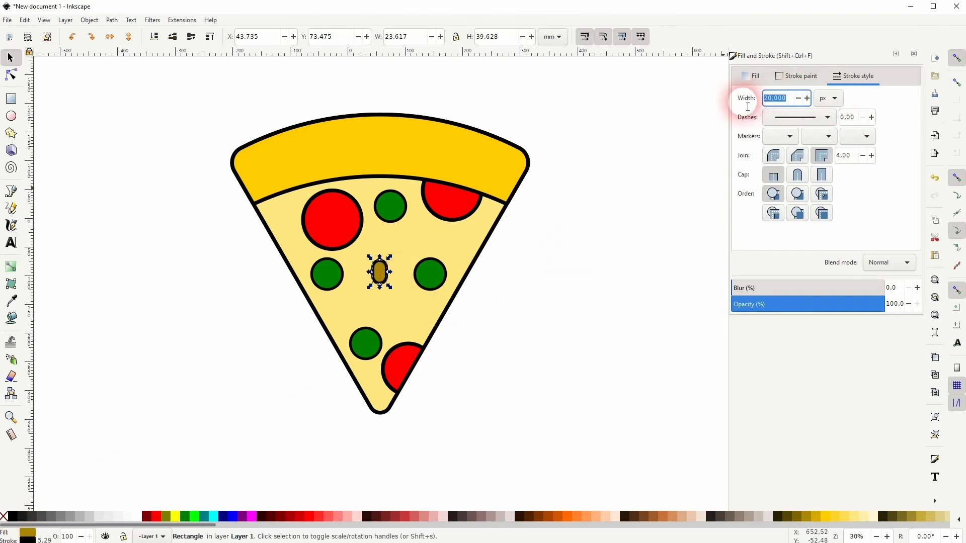
text(10)
key(Return)
Rotate the dark gold capsule to a diagonal and place a duplicate of it below the pepperoni at the slice's upper right
click(380, 273)
drag(390, 255, 653, 136)
scroll(381, 280, up, 4)
key(ctrl+d)
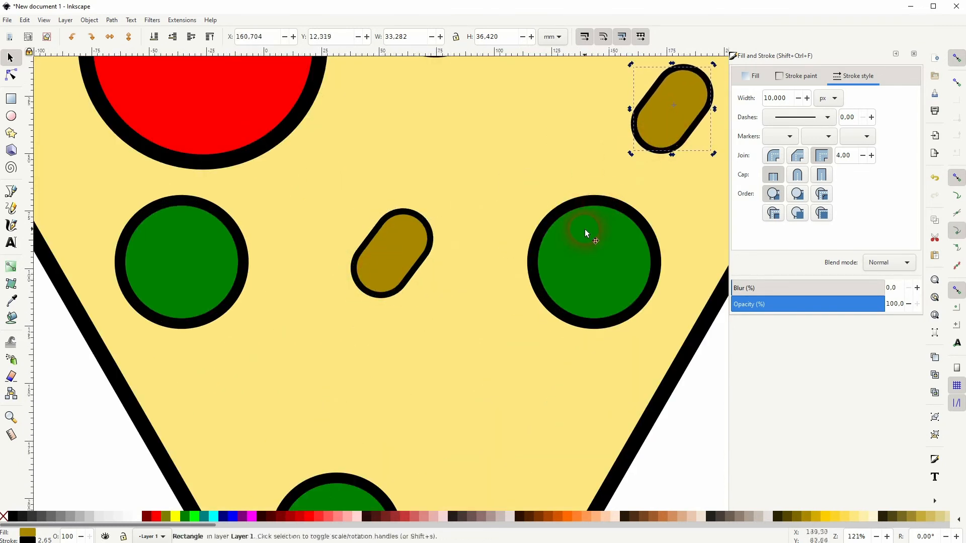
Place two more capsule duplicates, one above the tip pepperoni and one left of the large pepperoni
scroll(583, 230, down, 1)
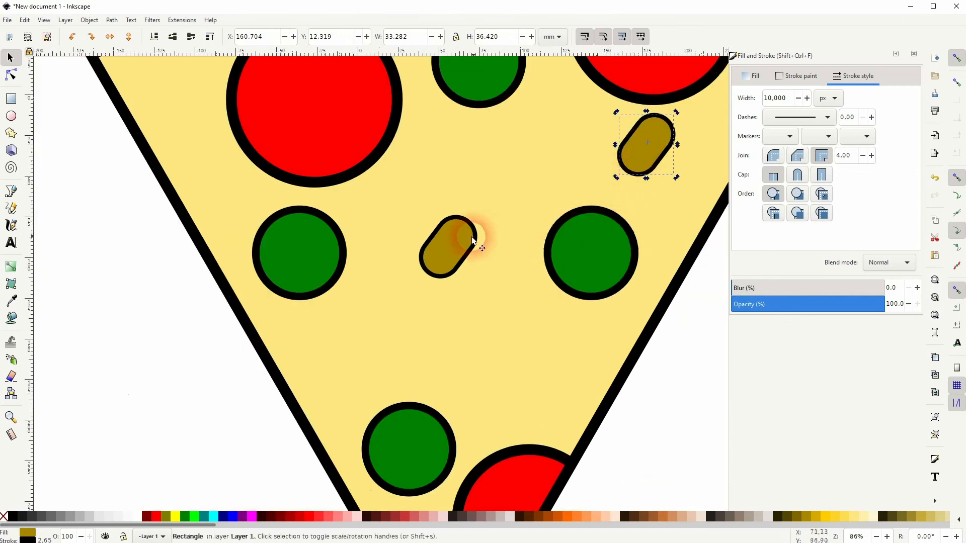
key(ctrl+d)
drag(449, 245, 258, 177)
key(ctrl+d)
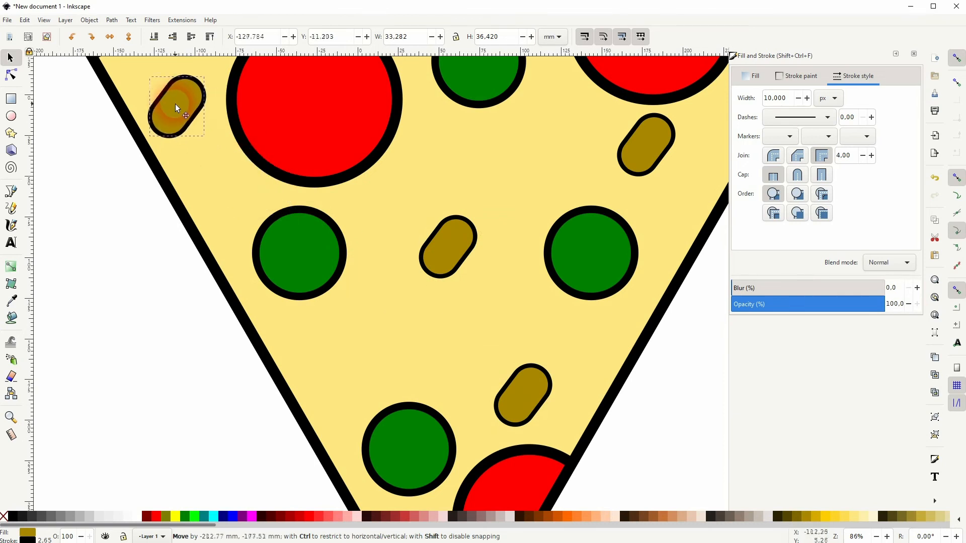
drag(173, 92, 173, 93)
scroll(412, 280, down, 2)
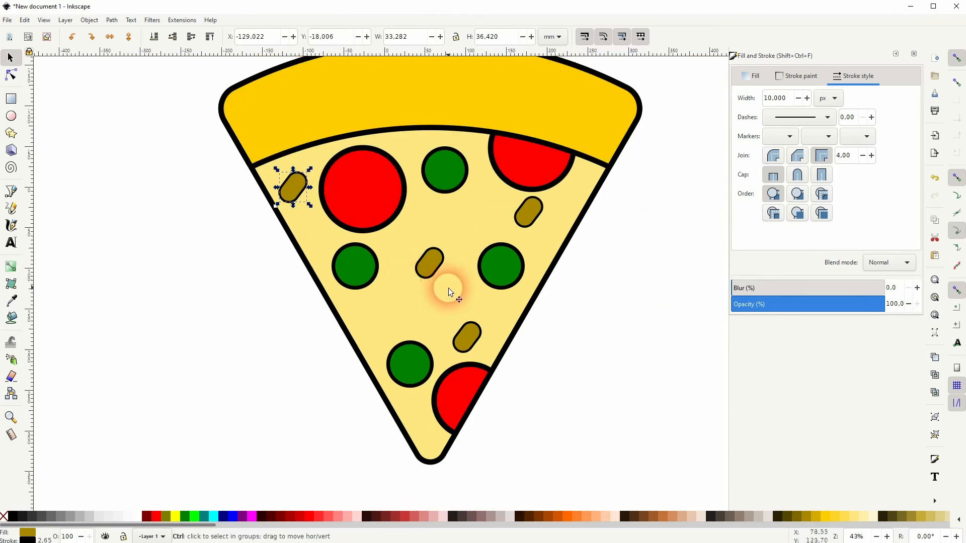
Rotate the centre, upper-right and upper-left capsules to different angles, laying the upper-right one nearly horizontal
drag(430, 263, 401, 269)
click(400, 291)
click(531, 218)
click(530, 218)
drag(543, 199, 554, 210)
click(295, 188)
drag(304, 177, 268, 170)
click(557, 383)
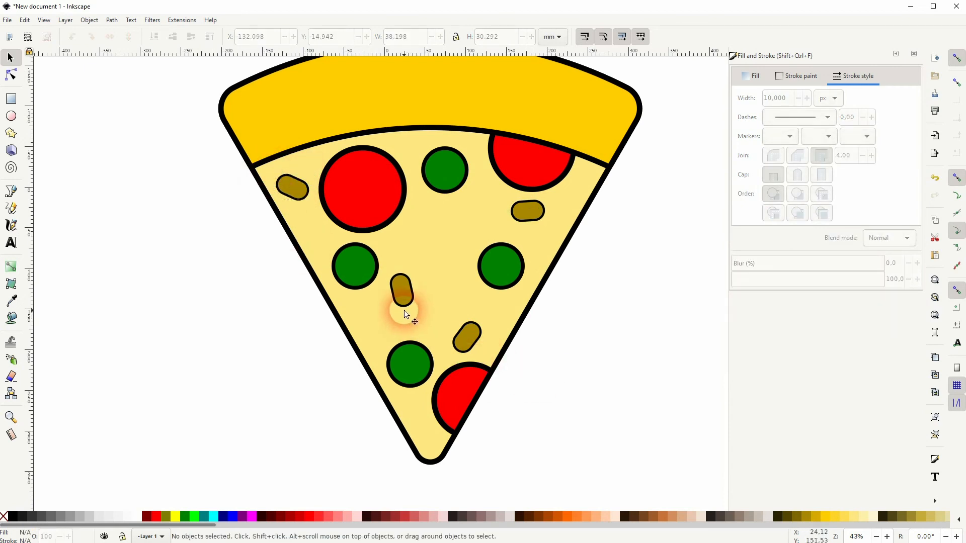
Rearrange the toppings: recentre the middle capsule, move the lowest capsule beside the tip pepperoni, raise the lowest green circle and lower the right-hand one
drag(409, 286, 433, 265)
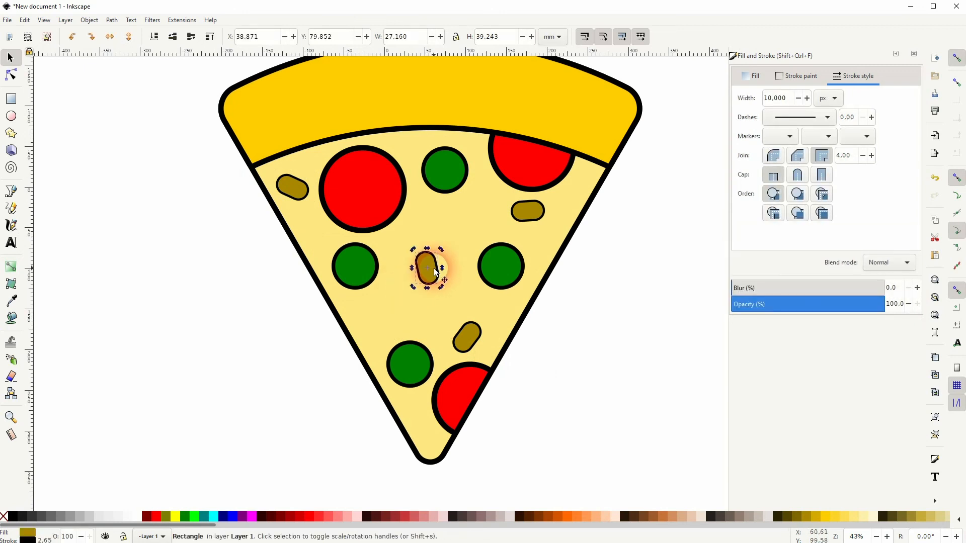
drag(473, 340, 431, 414)
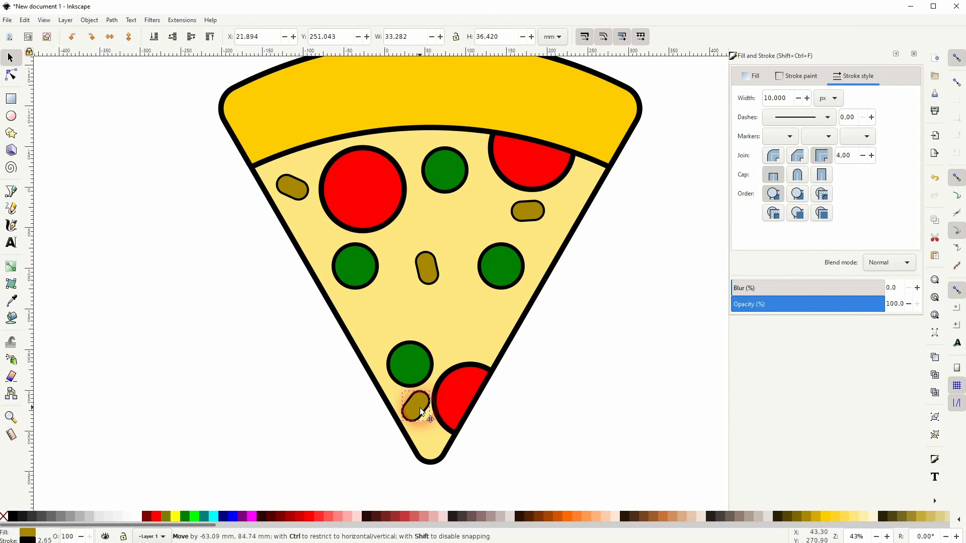
drag(413, 361, 416, 334)
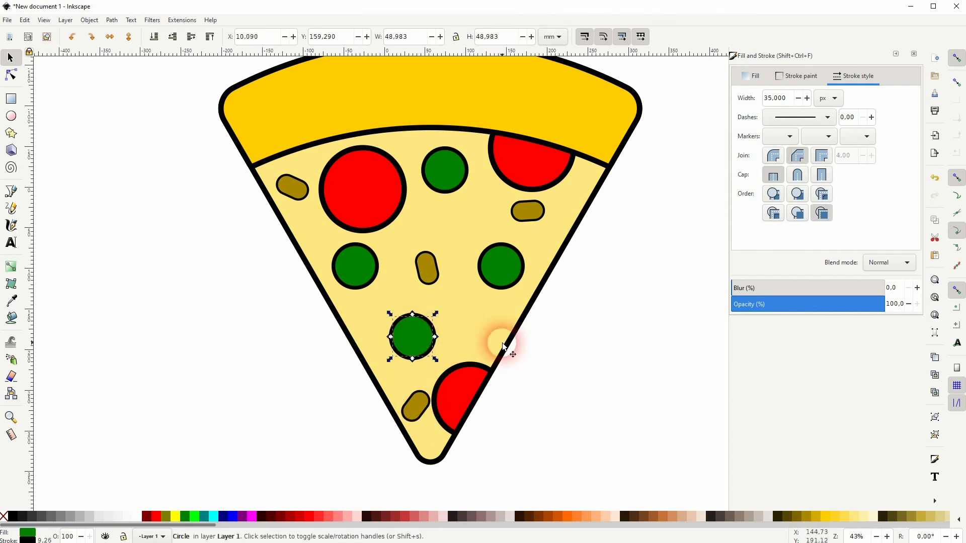
drag(496, 276, 496, 290)
click(622, 326)
scroll(621, 326, down, 1)
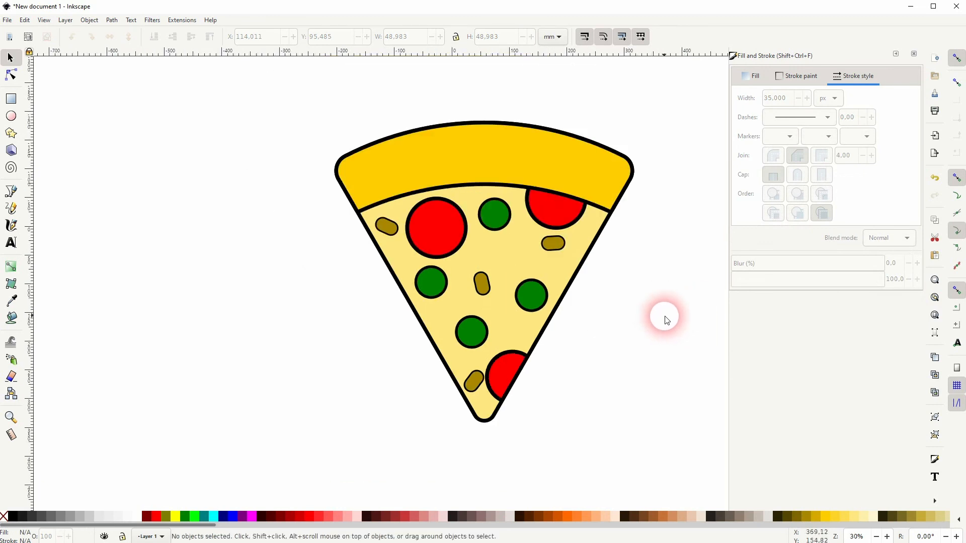
Group all parts of the pizza slice and scale the group proportionally to about 250 mm wide
drag(271, 447, 626, 150)
drag(675, 106, 255, 444)
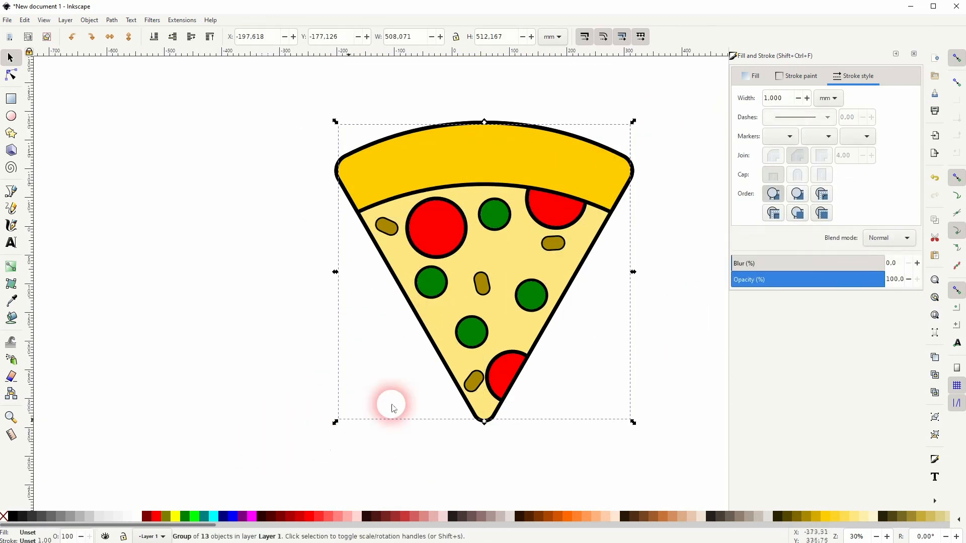
drag(633, 272, 486, 302)
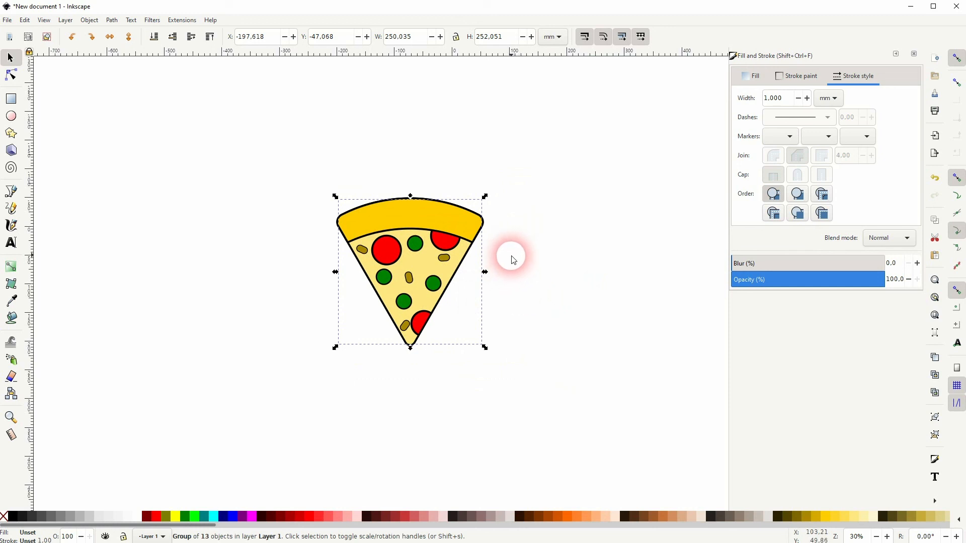
Rotate the grouped pizza slice 90 degrees counterclockwise so its tip points right
click(452, 225)
mouse_move(485, 196)
mouse_down()
mouse_move(347, 207)
mouse_move(355, 216)
mouse_up()
click(522, 284)
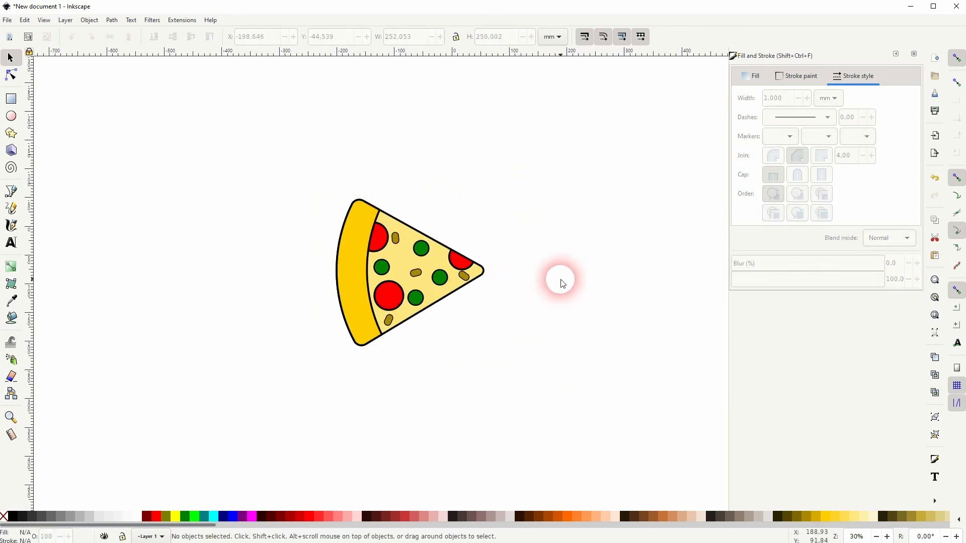